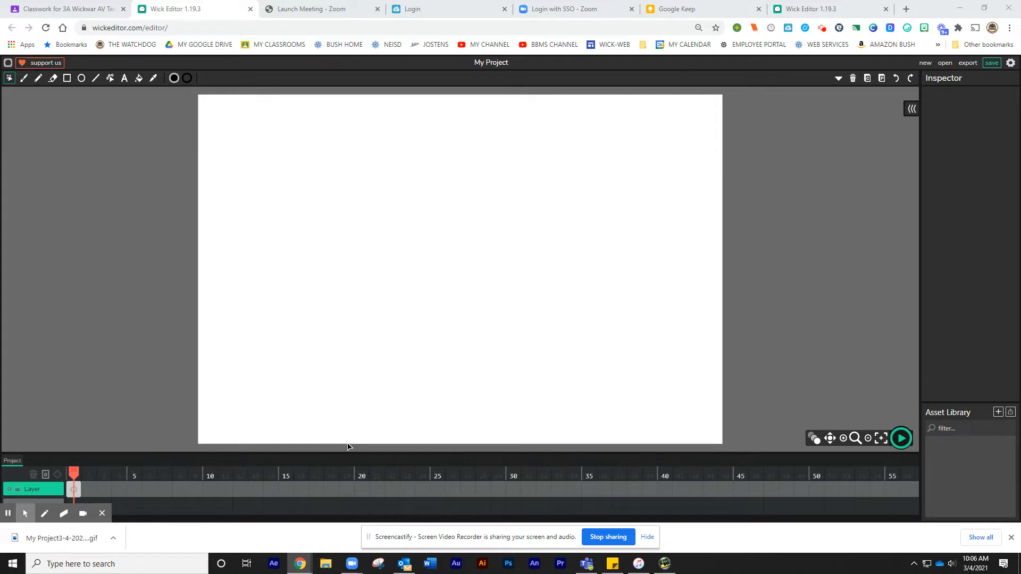
Draw a yellow circle with stroke weight 5, about 80 px across, just off the stage's left edge
{"action": "left_click_drag", "start_coordinate": [340, 453], "coordinate": [327, 394]}
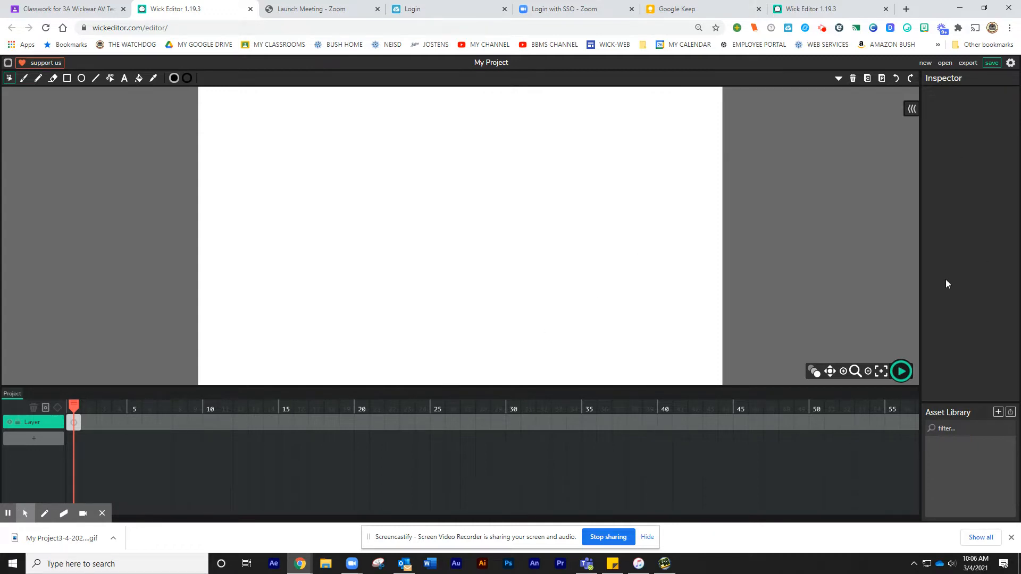
{"action": "left_click", "coordinate": [83, 80]}
{"action": "left_click", "coordinate": [173, 80]}
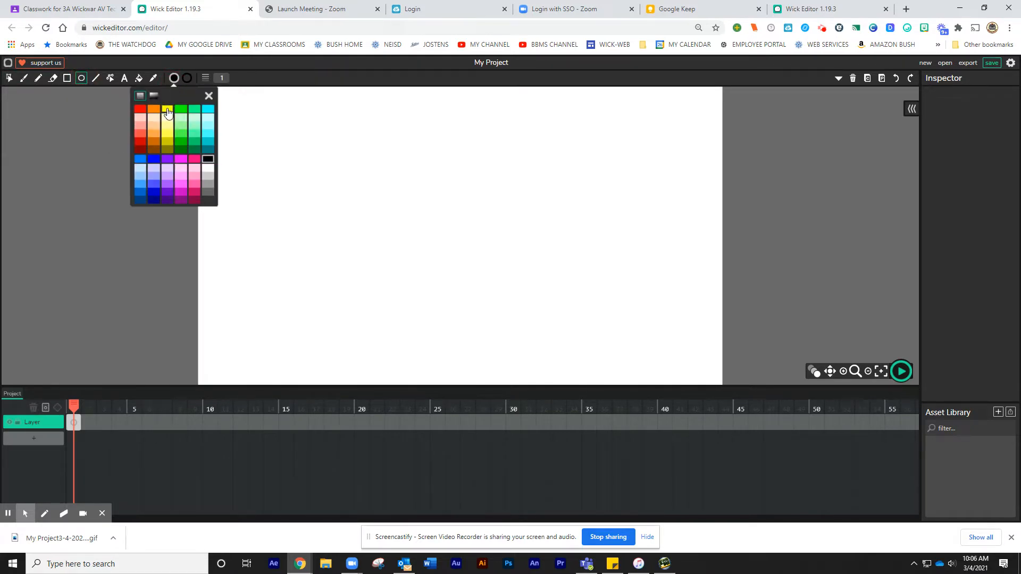
{"action": "left_click", "coordinate": [167, 110]}
{"action": "left_click", "coordinate": [187, 79]}
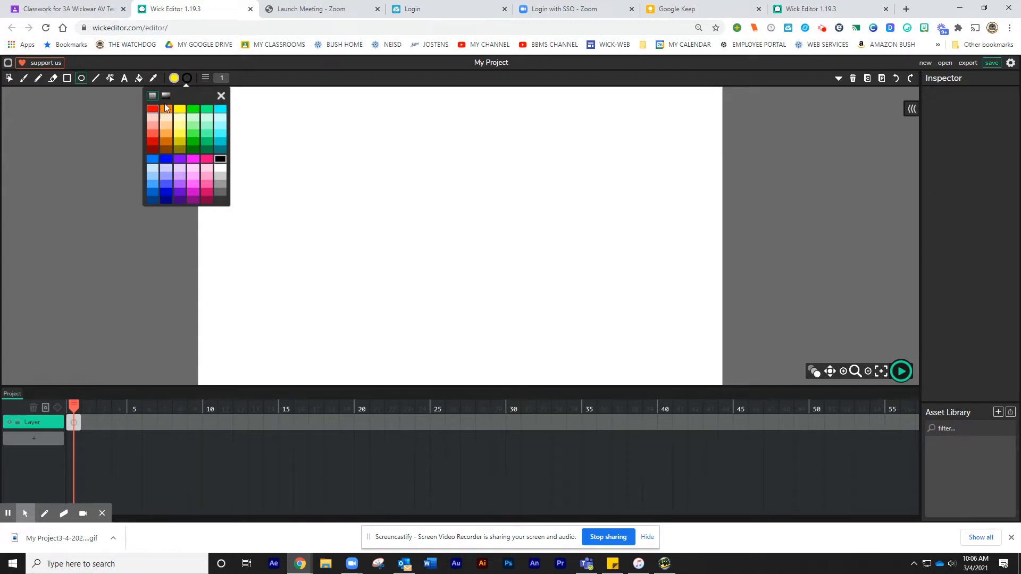
{"action": "left_click", "coordinate": [227, 77]}
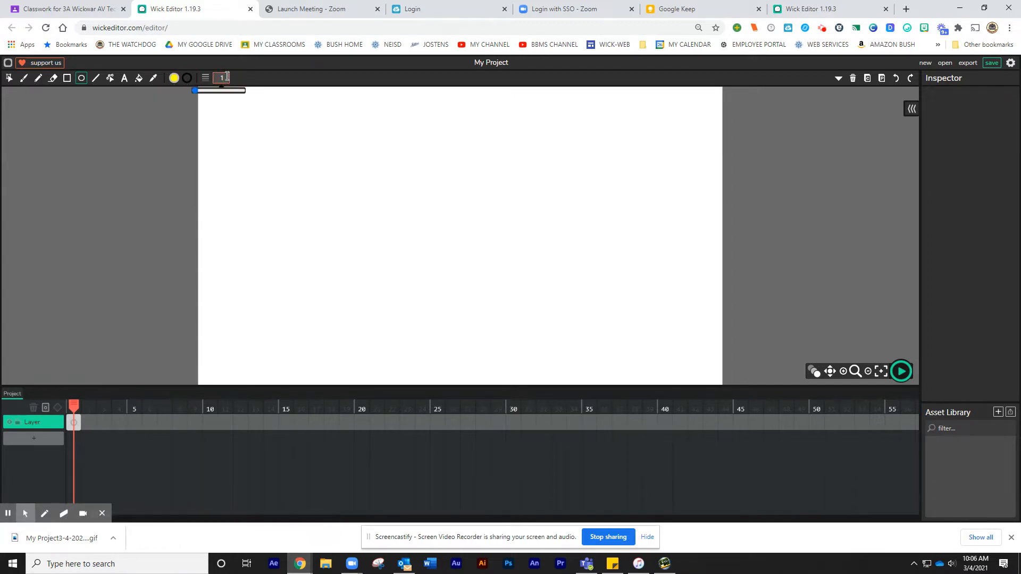
{"action": "left_click", "coordinate": [194, 91]}
{"action": "left_click_drag", "start_coordinate": [194, 92], "coordinate": [198, 91]}
{"action": "left_click_drag", "start_coordinate": [99, 193], "coordinate": [178, 272]}
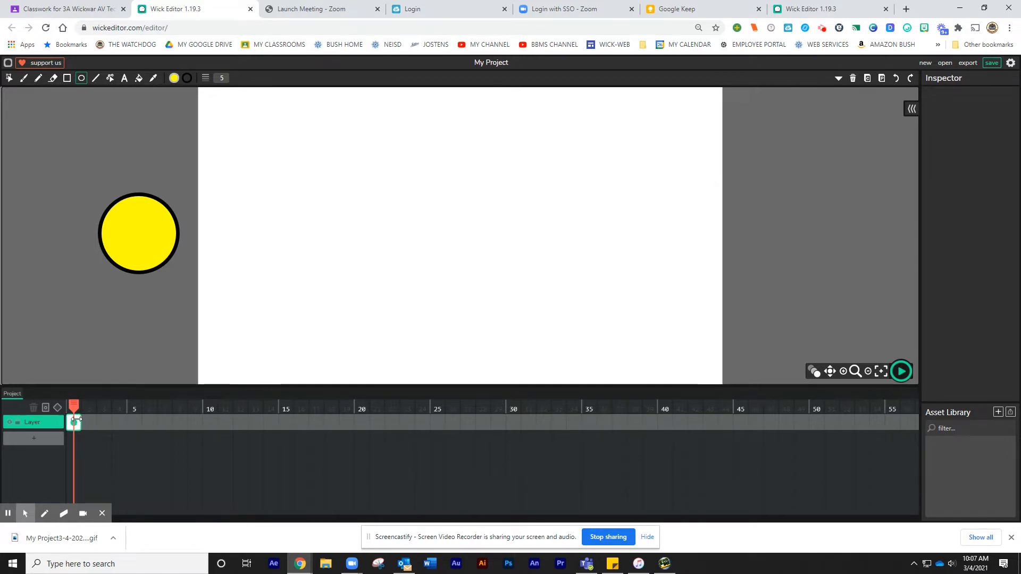
{"action": "left_click_drag", "start_coordinate": [77, 424], "coordinate": [201, 427]}
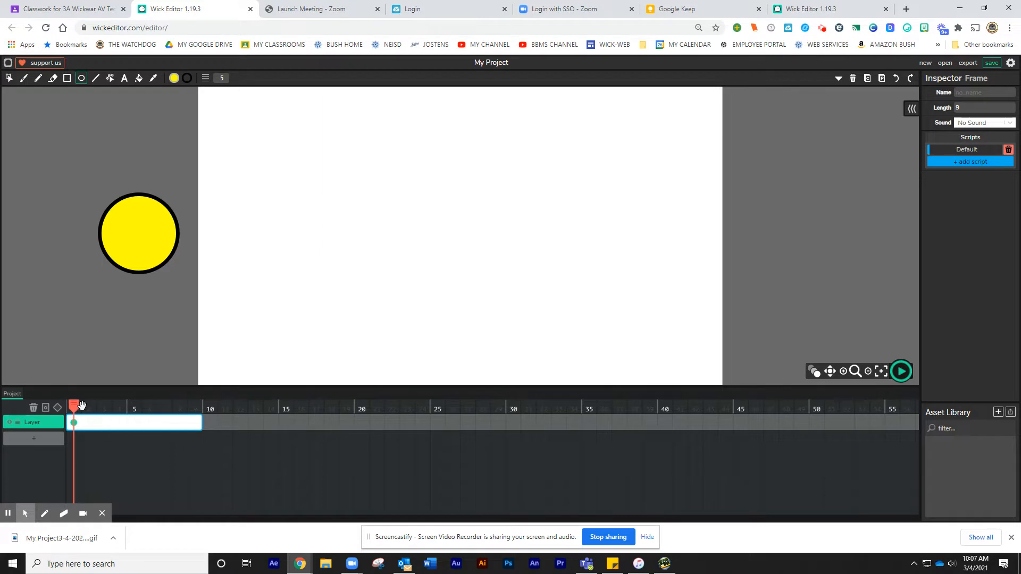
{"action": "mouse_move", "coordinate": [73, 405]}
{"action": "left_mouse_down"}
{"action": "mouse_move", "coordinate": [210, 412]}
{"action": "mouse_move", "coordinate": [75, 414]}
{"action": "mouse_move", "coordinate": [79, 421]}
{"action": "left_mouse_up"}
{"action": "left_click", "coordinate": [83, 423]}
{"action": "left_click", "coordinate": [9, 78]}
{"action": "left_click_drag", "start_coordinate": [142, 251], "coordinate": [257, 262]}
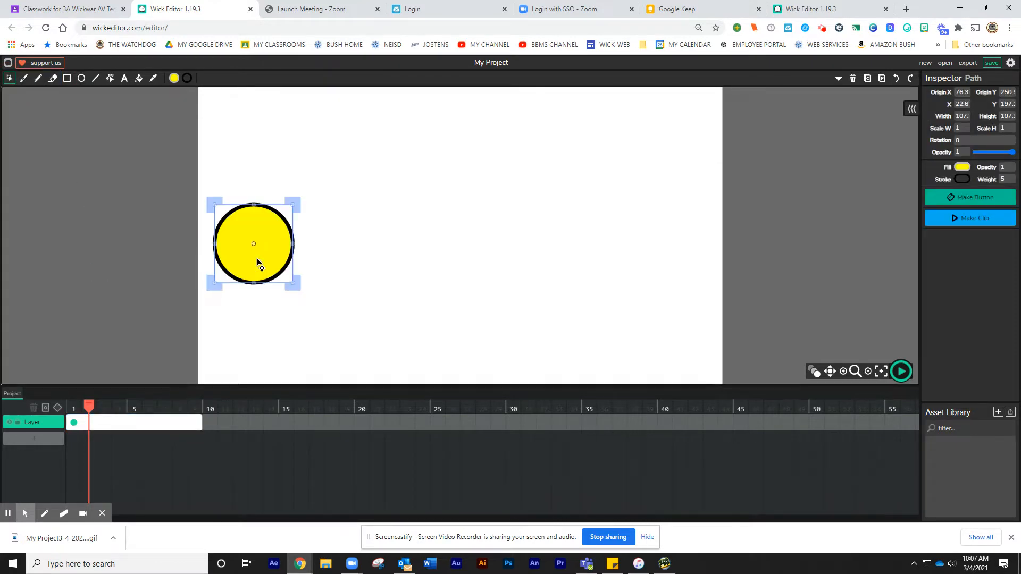
{"action": "left_click", "coordinate": [77, 408]}
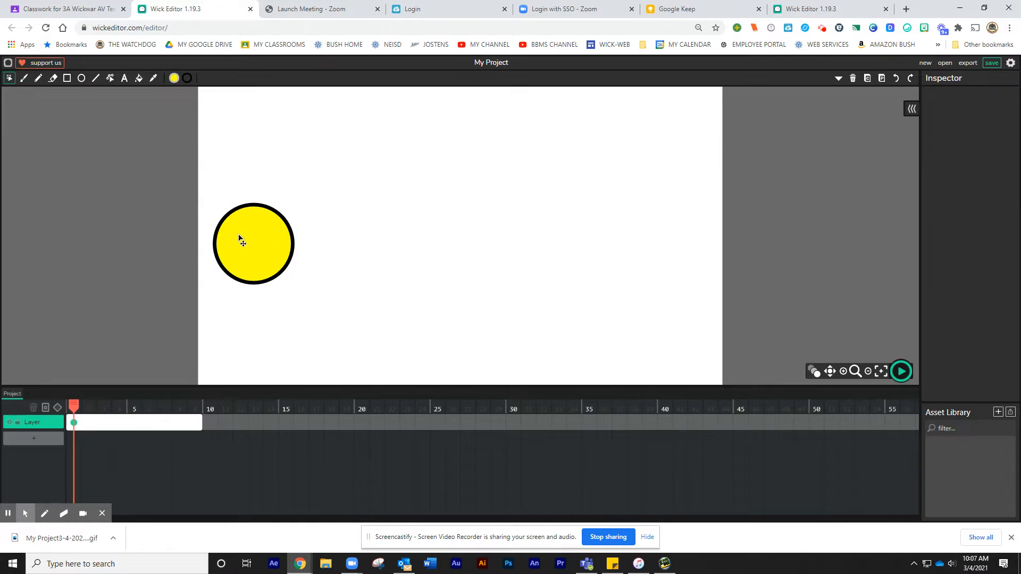
{"action": "left_click_drag", "start_coordinate": [239, 237], "coordinate": [139, 232]}
{"action": "left_click", "coordinate": [102, 425]}
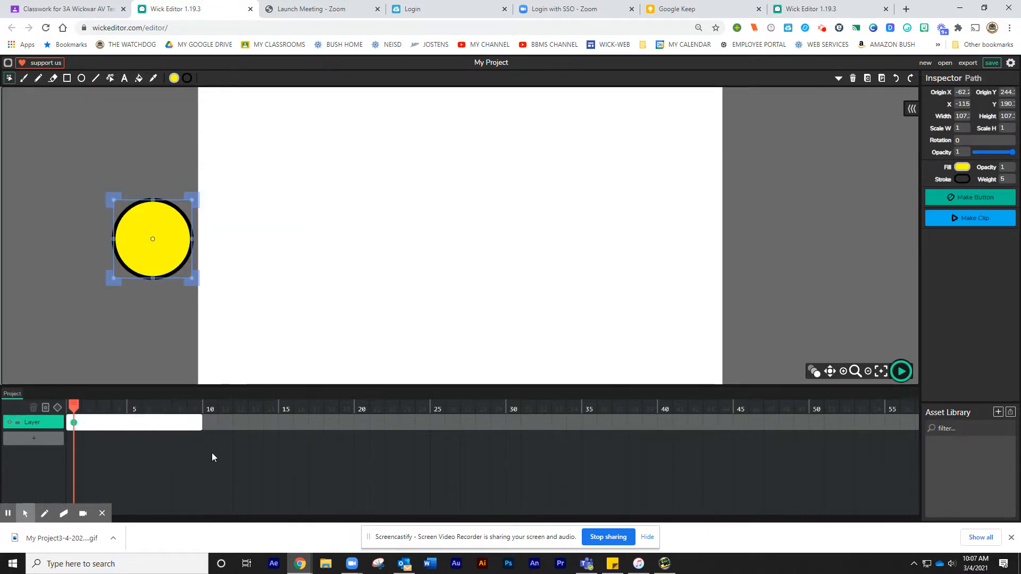
{"action": "left_click_drag", "start_coordinate": [201, 422], "coordinate": [74, 422]}
{"action": "left_click", "coordinate": [74, 422]}
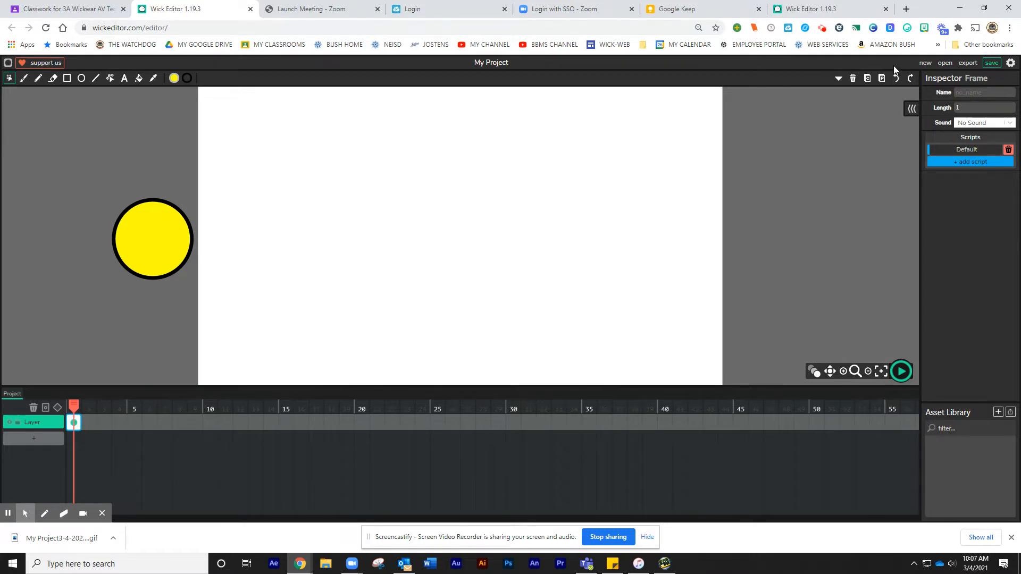
Duplicate the first keyframe into frame 2 and nudge the circle slightly right there
{"action": "left_click", "coordinate": [867, 78]}
{"action": "left_click", "coordinate": [90, 423]}
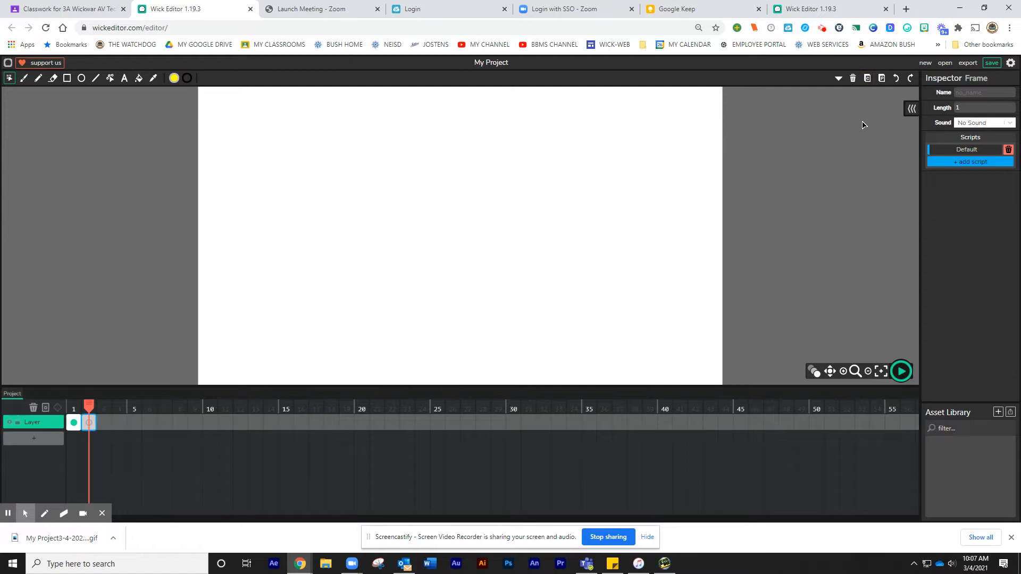
{"action": "left_click", "coordinate": [882, 78]}
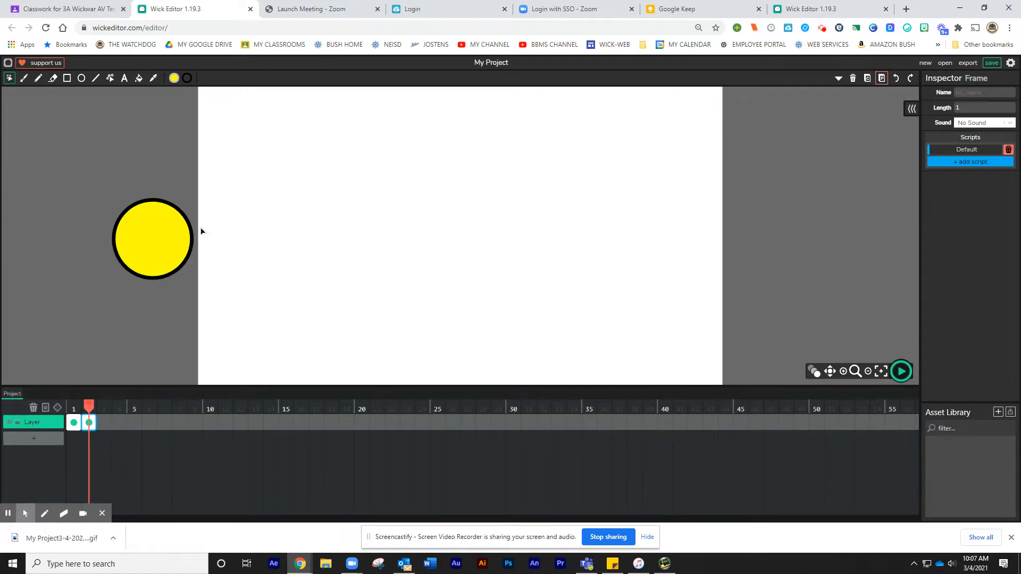
{"action": "left_click_drag", "start_coordinate": [173, 237], "coordinate": [206, 248]}
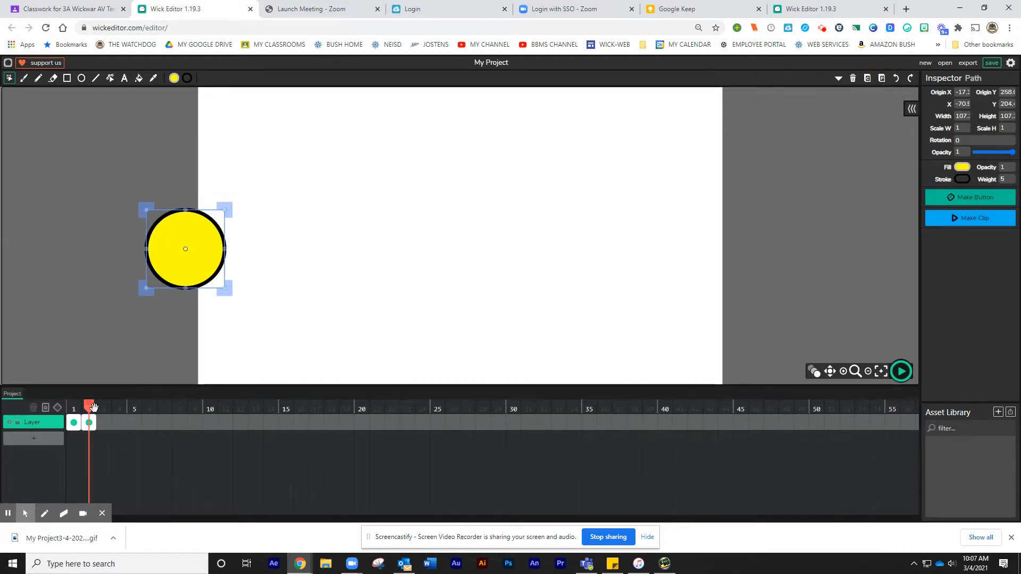
Flip between frames 1 and 2 to compare the circle's position
{"action": "left_click", "coordinate": [71, 410]}
{"action": "left_click", "coordinate": [88, 413]}
{"action": "left_click", "coordinate": [68, 414]}
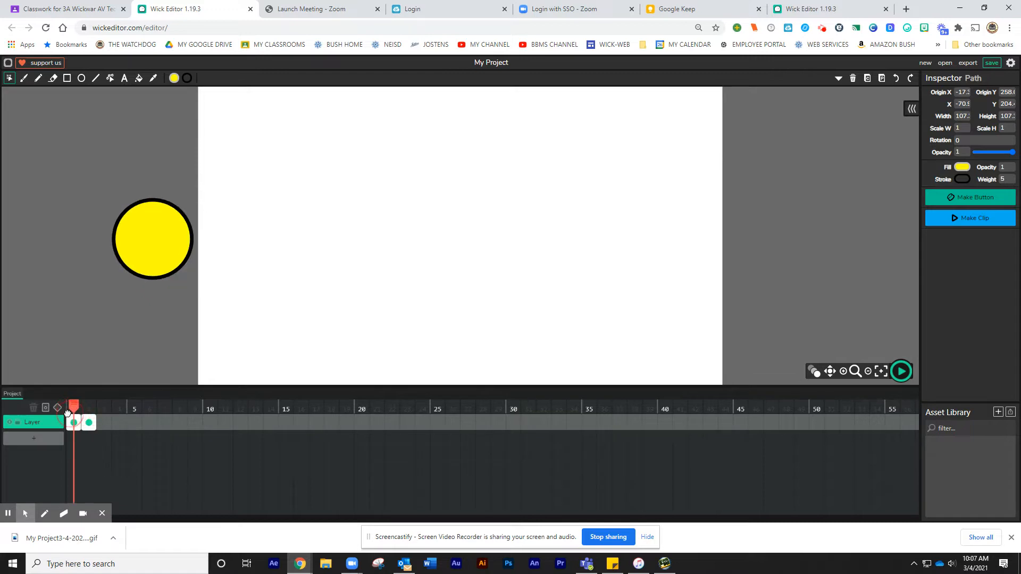
{"action": "left_click", "coordinate": [87, 422]}
{"action": "left_click", "coordinate": [73, 422]}
{"action": "left_click", "coordinate": [85, 422]}
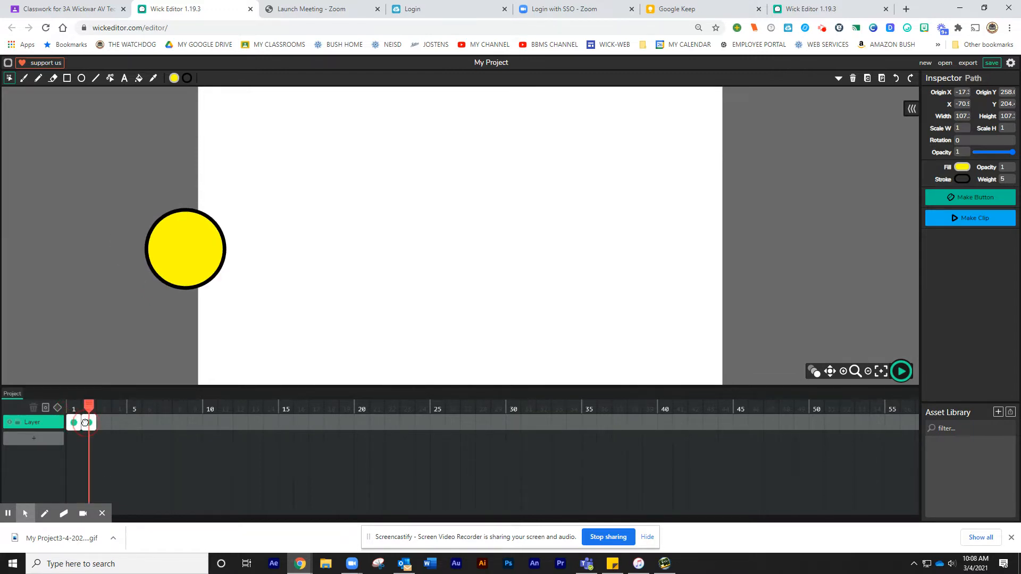
{"action": "left_click", "coordinate": [73, 422]}
{"action": "left_click", "coordinate": [86, 423]}
{"action": "left_click", "coordinate": [73, 426]}
{"action": "left_click", "coordinate": [85, 429]}
{"action": "left_click", "coordinate": [74, 426]}
{"action": "left_click", "coordinate": [87, 426]}
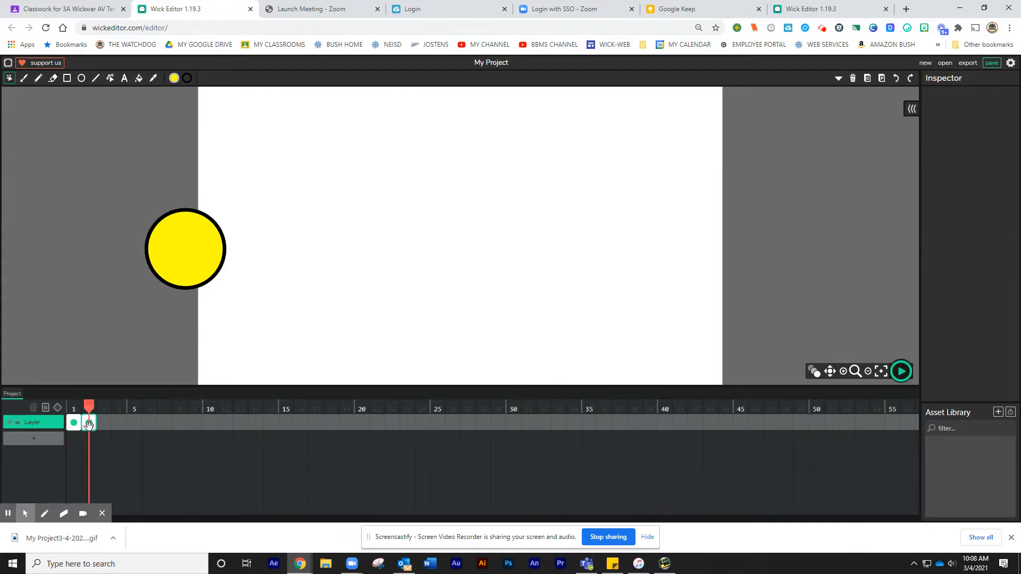
Extend the second keyframe's span through frame 9
{"action": "left_click", "coordinate": [90, 422]}
{"action": "left_click_drag", "start_coordinate": [91, 422], "coordinate": [202, 421]}
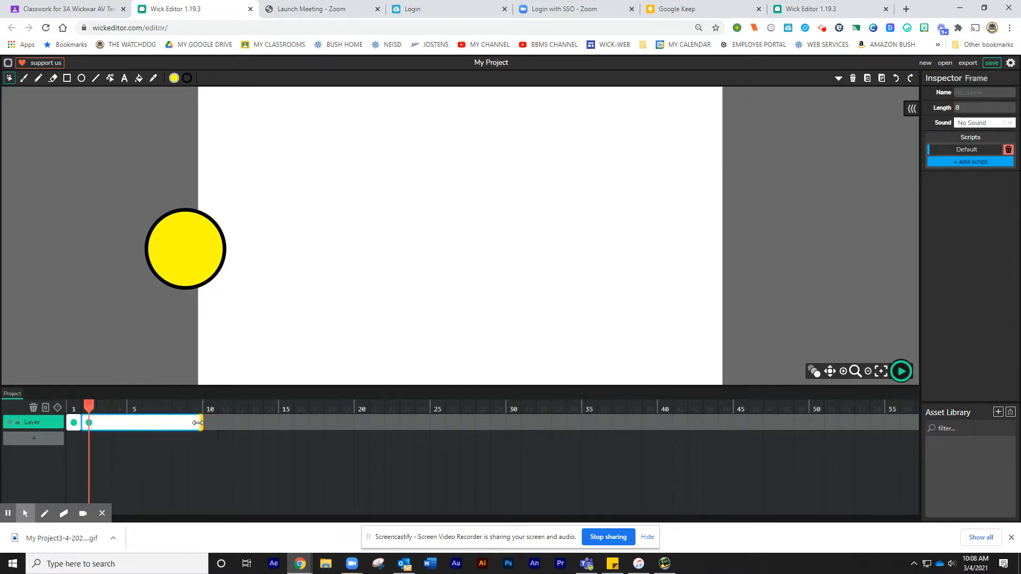
Create a tween on that span and move the circle beyond the stage's right edge at frame 9
{"action": "left_click", "coordinate": [60, 411]}
{"action": "left_click_drag", "start_coordinate": [87, 404], "coordinate": [189, 420]}
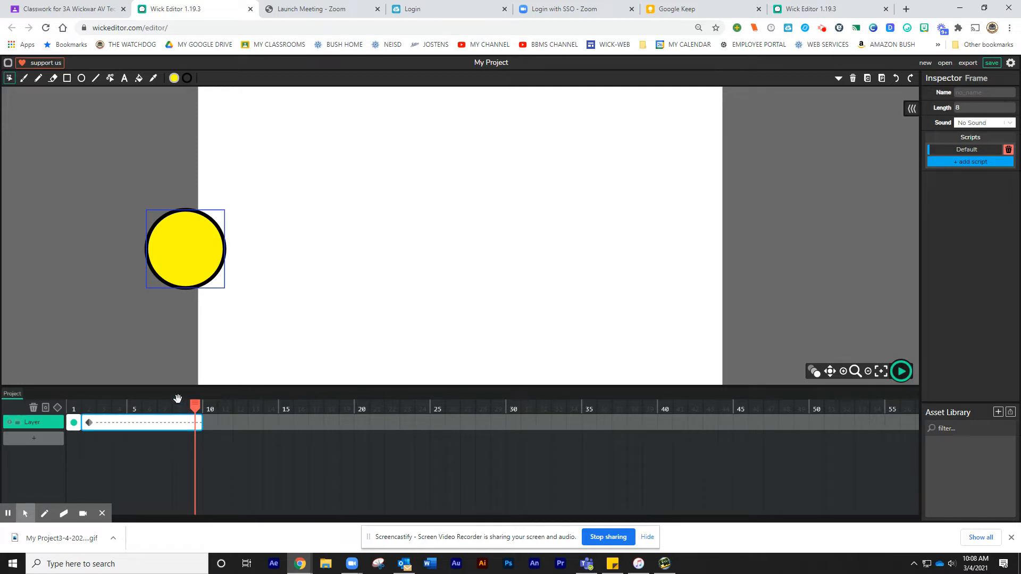
{"action": "left_click_drag", "start_coordinate": [202, 243], "coordinate": [789, 218]}
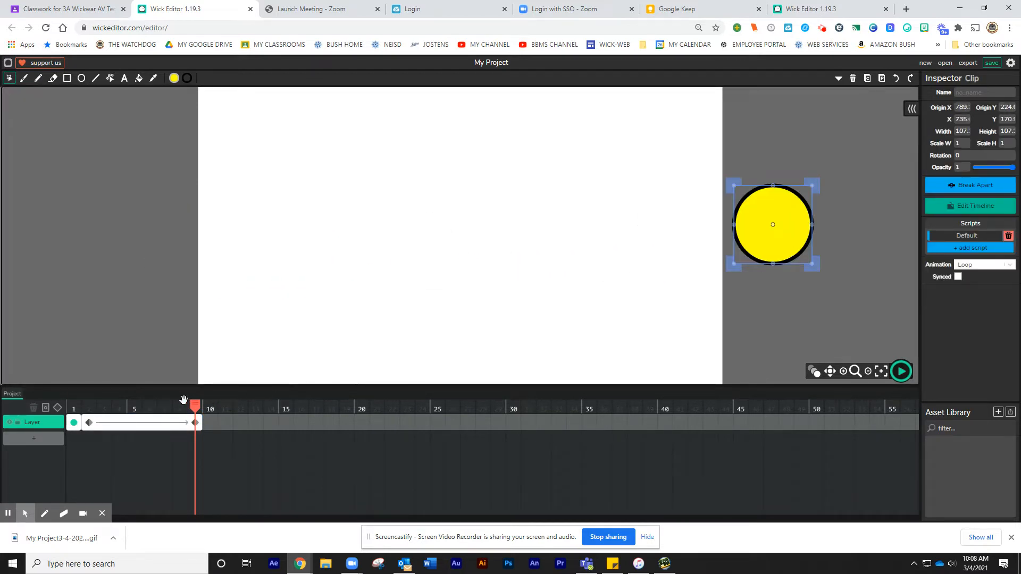
Scrub the playhead through the tween to preview the circle's motion
{"action": "left_click_drag", "start_coordinate": [195, 406], "coordinate": [143, 424]}
{"action": "left_click", "coordinate": [144, 424]}
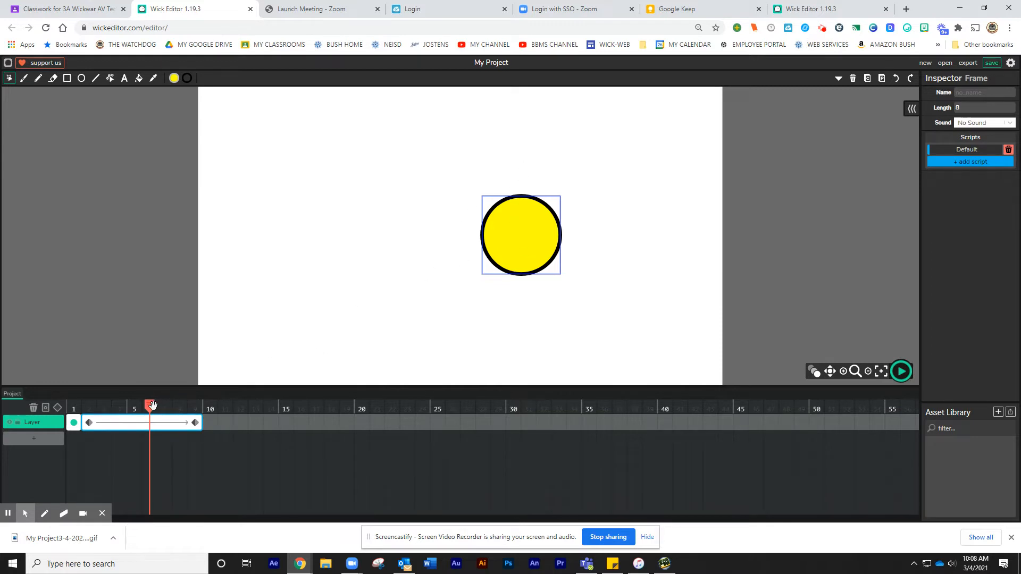
{"action": "left_click_drag", "start_coordinate": [151, 405], "coordinate": [196, 432]}
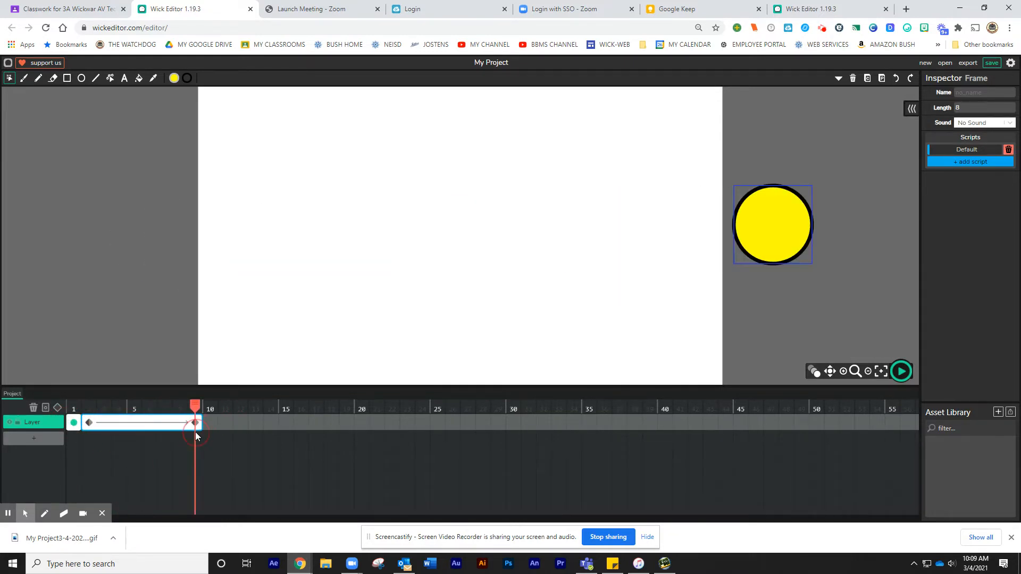
Add a second layer and draw a yellow square about 90 px wide at the stage centre on its frame 10
{"action": "left_click", "coordinate": [33, 441]}
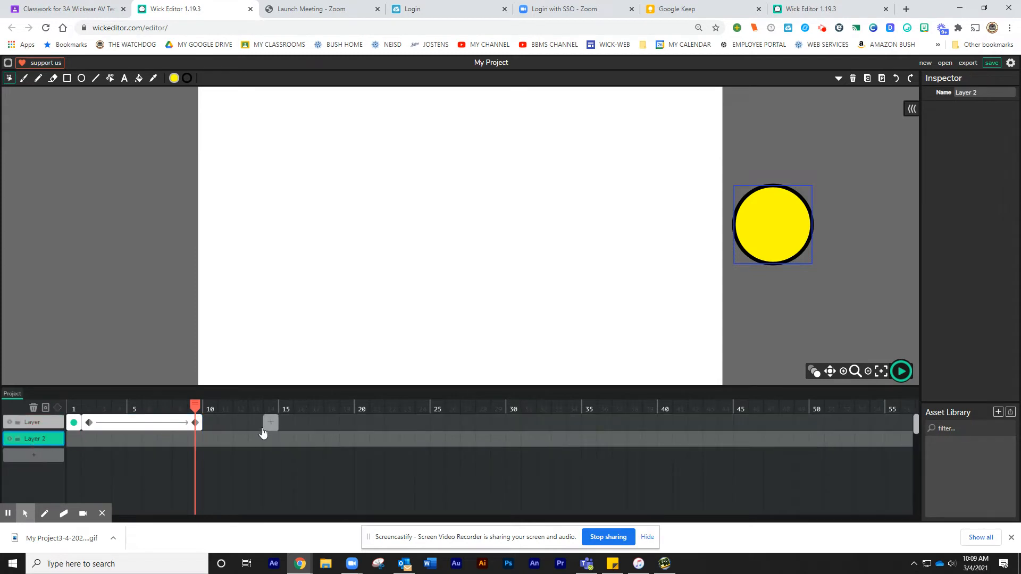
{"action": "left_click_drag", "start_coordinate": [73, 439], "coordinate": [210, 435]}
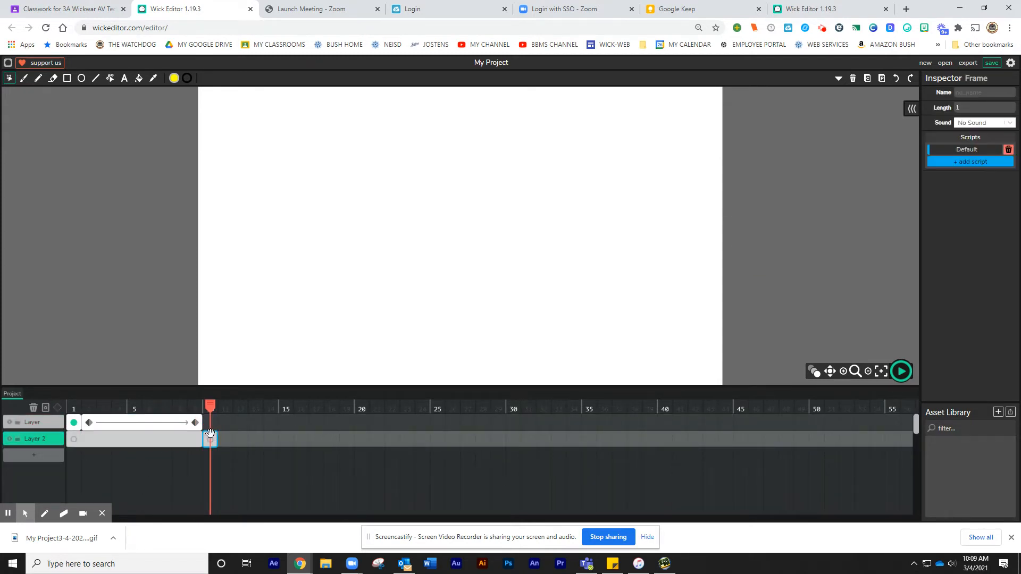
{"action": "left_click", "coordinate": [68, 80]}
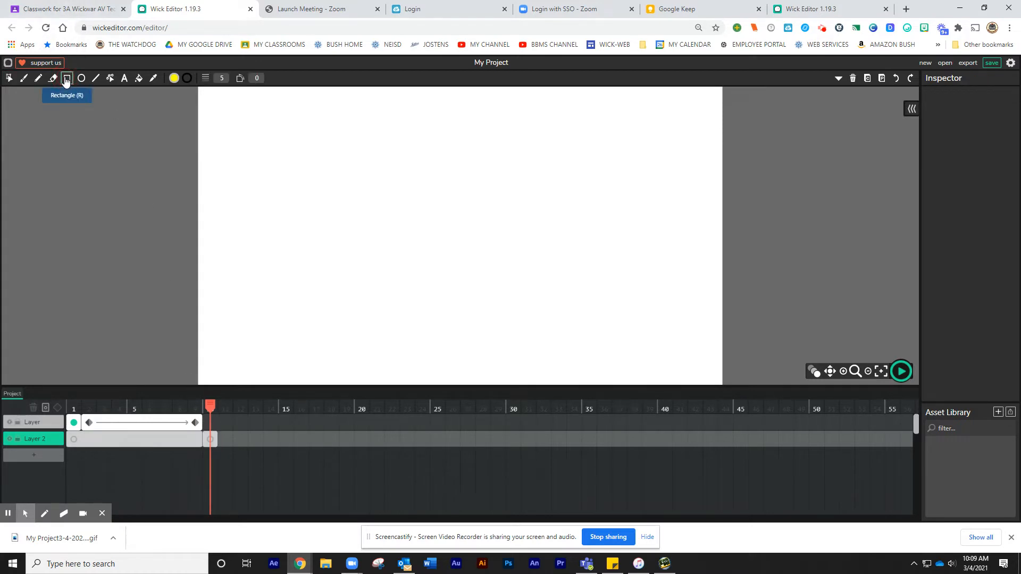
{"action": "left_click", "coordinate": [173, 79]}
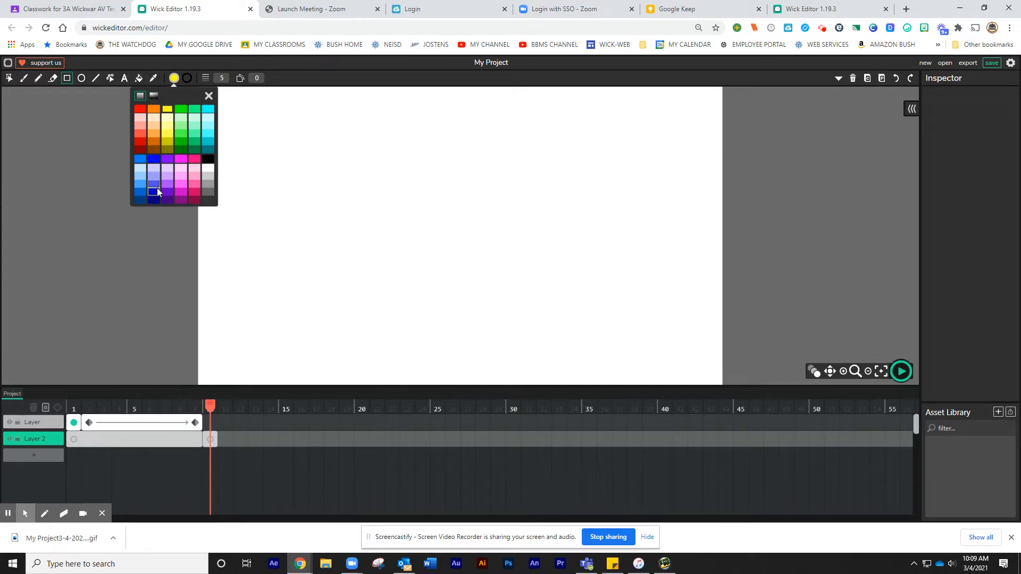
{"action": "mouse_move", "coordinate": [406, 197]}
{"action": "left_mouse_down"}
{"action": "mouse_move", "coordinate": [413, 215]}
{"action": "mouse_move", "coordinate": [493, 246]}
{"action": "mouse_move", "coordinate": [496, 276]}
{"action": "left_mouse_up"}
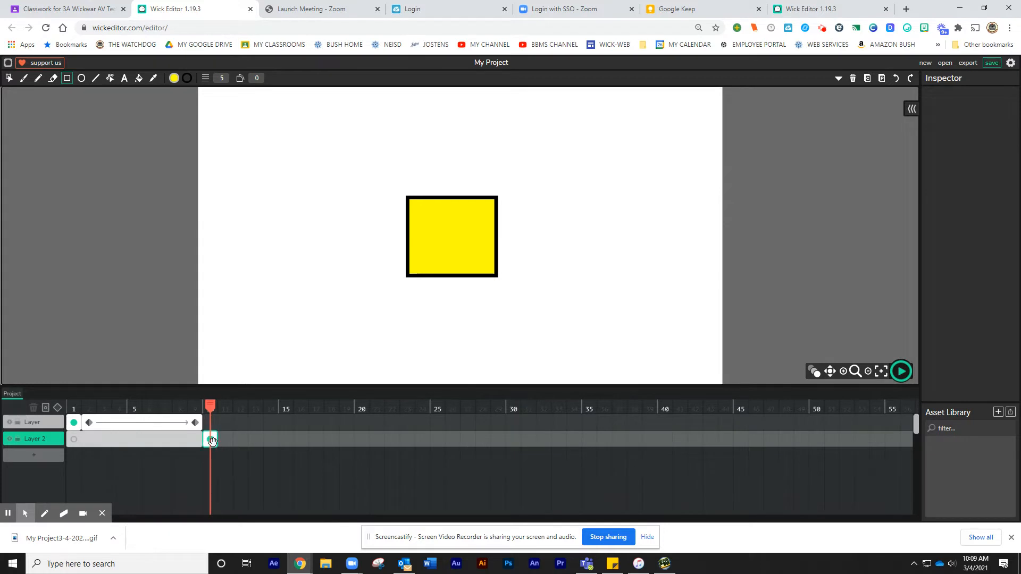
Extend the square's frame through frame 19 and add a tween to it
{"action": "left_click_drag", "start_coordinate": [210, 439], "coordinate": [358, 449]}
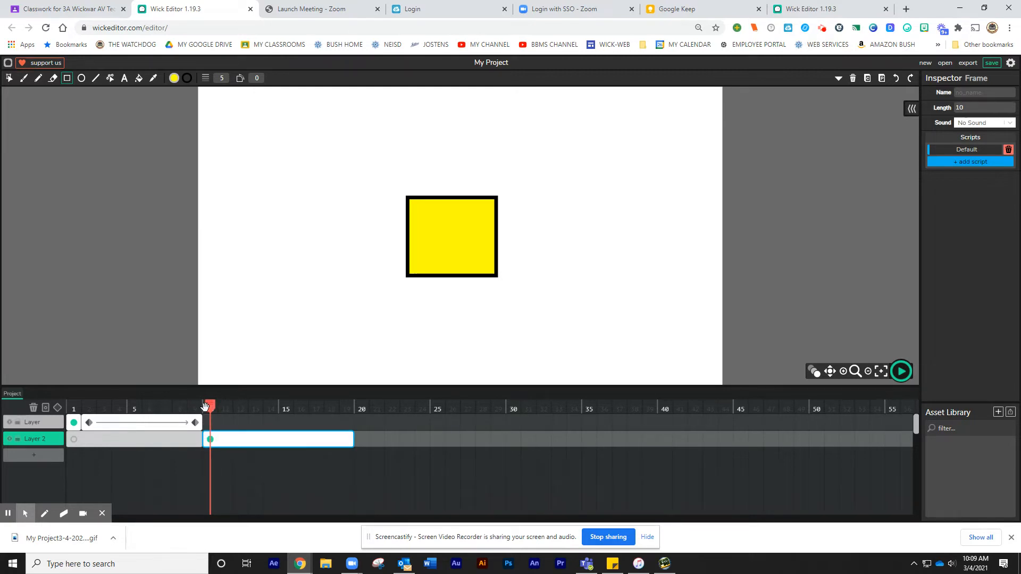
{"action": "left_click", "coordinate": [59, 412]}
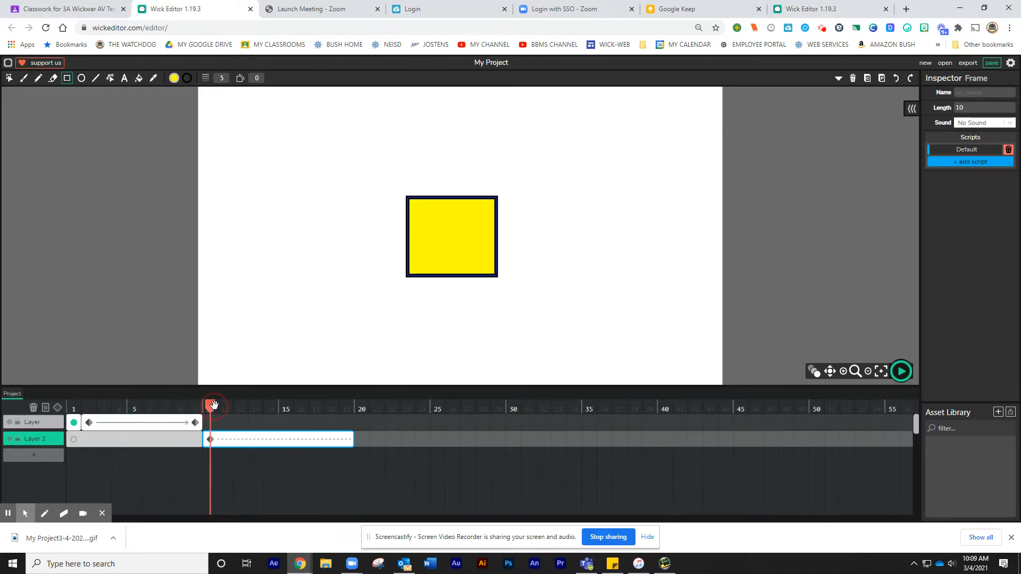
At frame 19, scale the square up to about three times its size
{"action": "left_click_drag", "start_coordinate": [214, 405], "coordinate": [344, 413]}
{"action": "left_click", "coordinate": [9, 78]}
{"action": "left_click", "coordinate": [432, 249]}
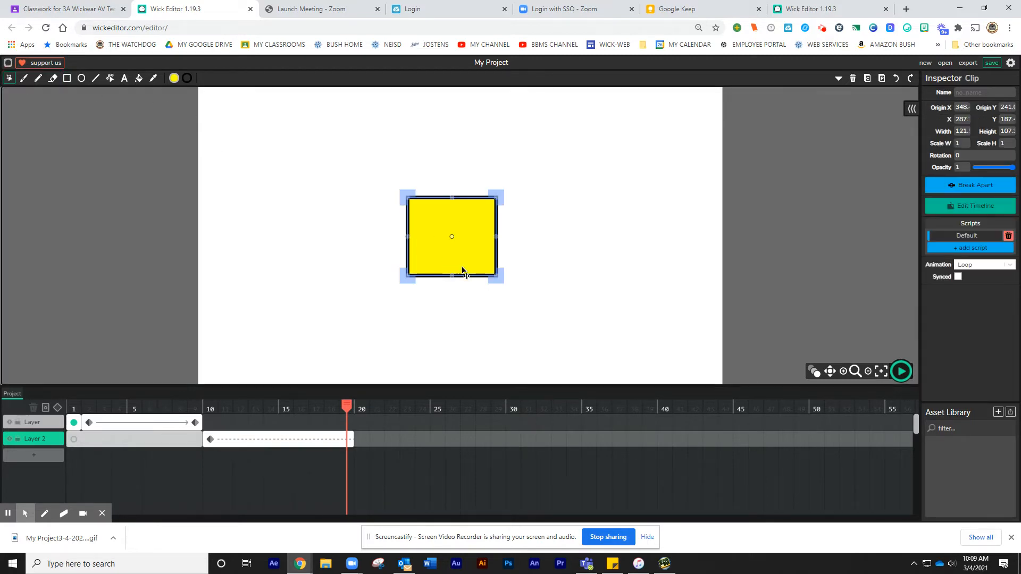
{"action": "left_click_drag", "start_coordinate": [497, 277], "coordinate": [574, 355]}
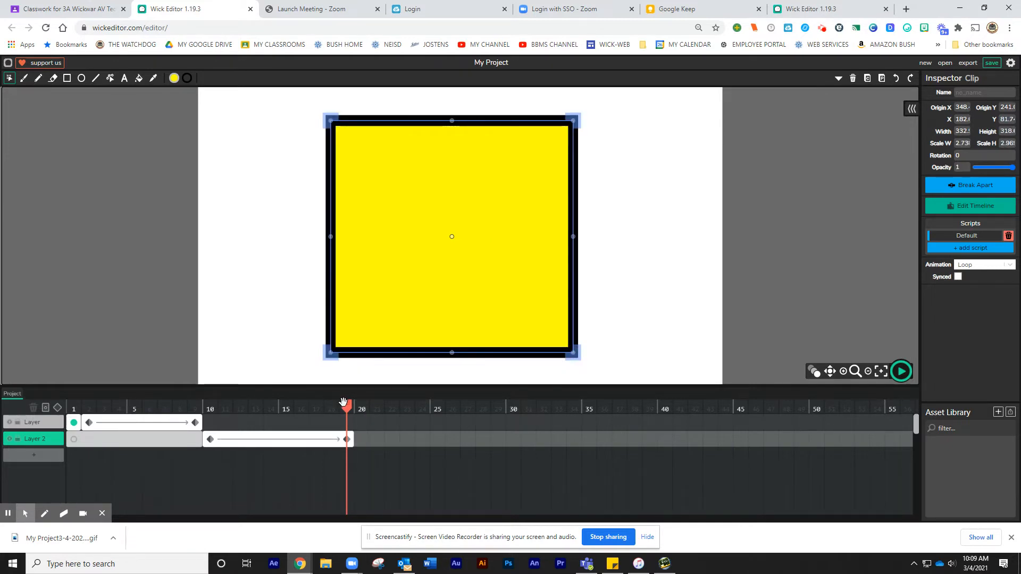
Move the square's tweened span to start at frame 1 and scrub to preview both animations
{"action": "left_click_drag", "start_coordinate": [344, 405], "coordinate": [310, 452]}
{"action": "left_click", "coordinate": [90, 441]}
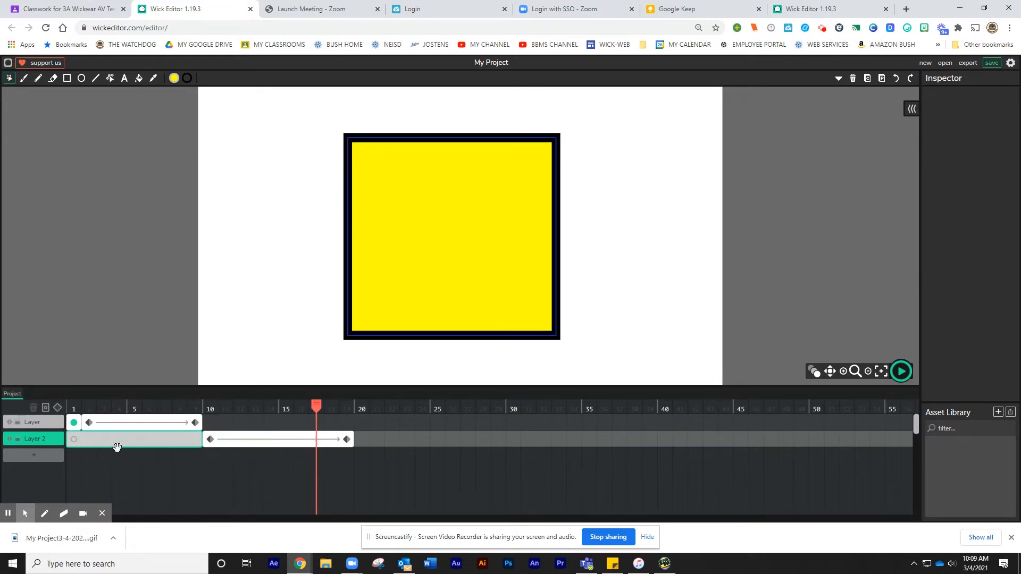
{"action": "left_click", "coordinate": [217, 441]}
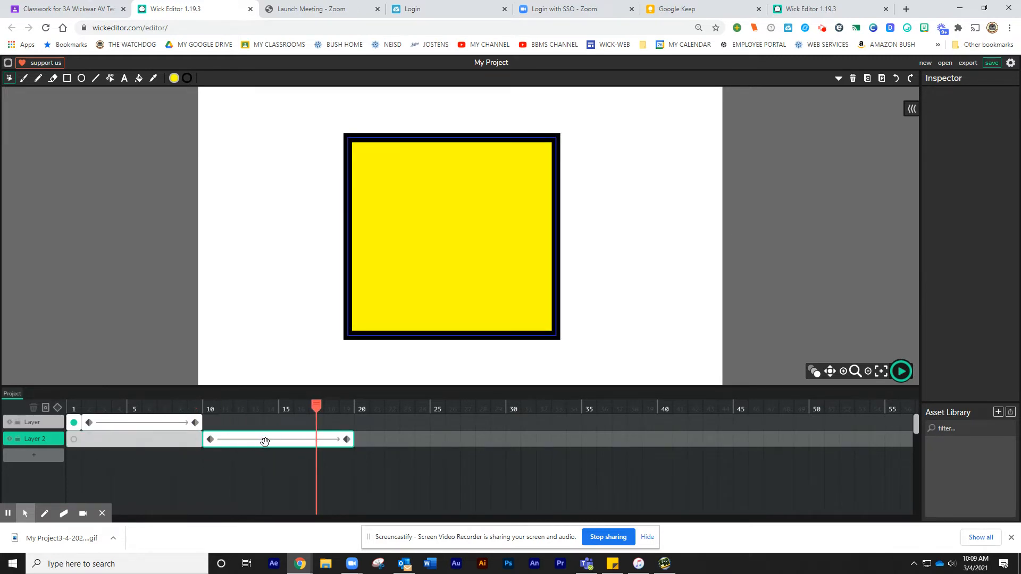
{"action": "left_click_drag", "start_coordinate": [265, 442], "coordinate": [118, 446]}
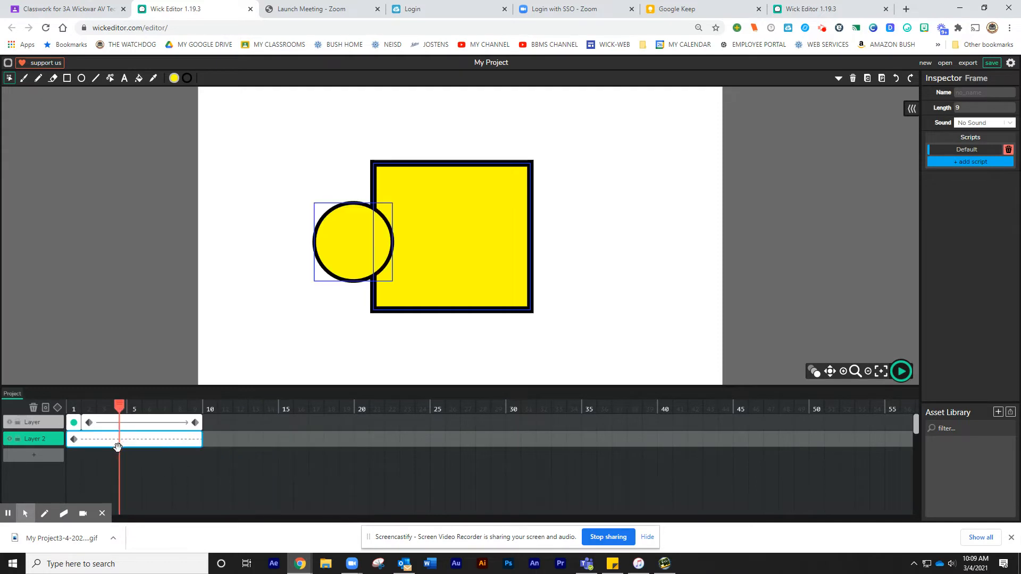
{"action": "left_click_drag", "start_coordinate": [120, 406], "coordinate": [151, 426]}
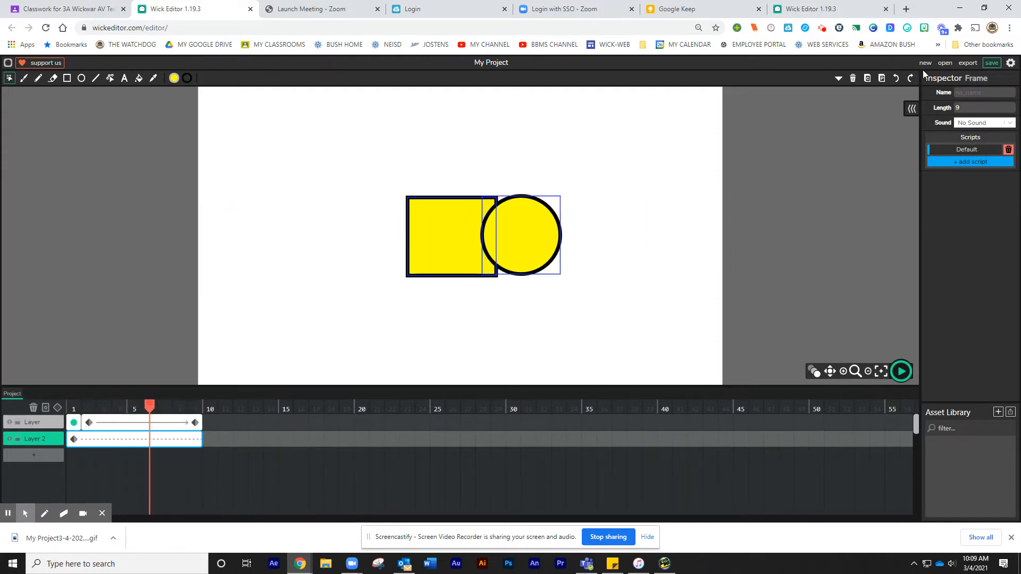
Undo the last two changes to return the square's tweened span to frame 10
{"action": "left_click", "coordinate": [896, 79]}
{"action": "left_click", "coordinate": [896, 79]}
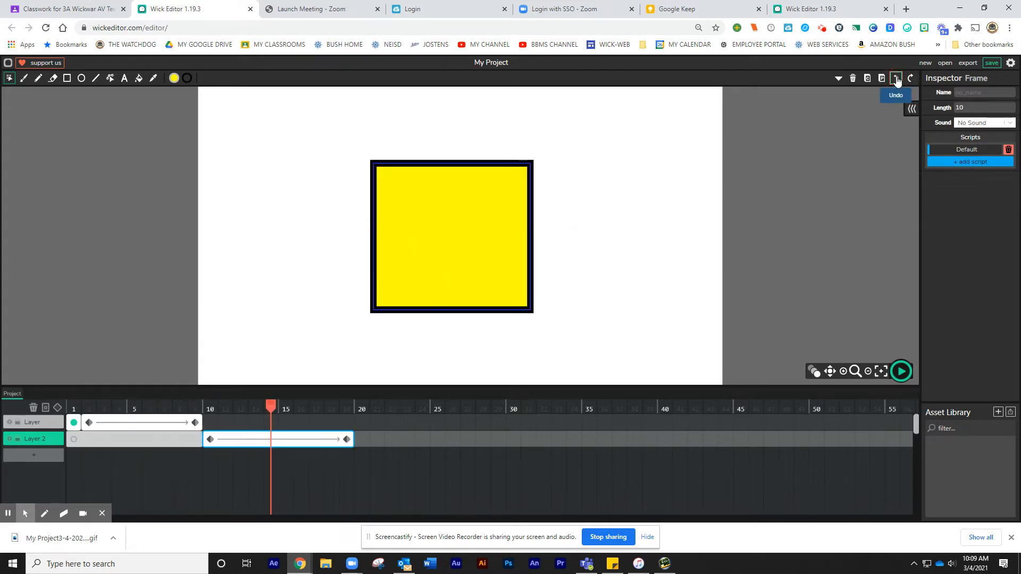
Add a third layer and draw a red circle about 270 px wide at the stage centre on its frame 20
{"action": "left_click", "coordinate": [30, 458]}
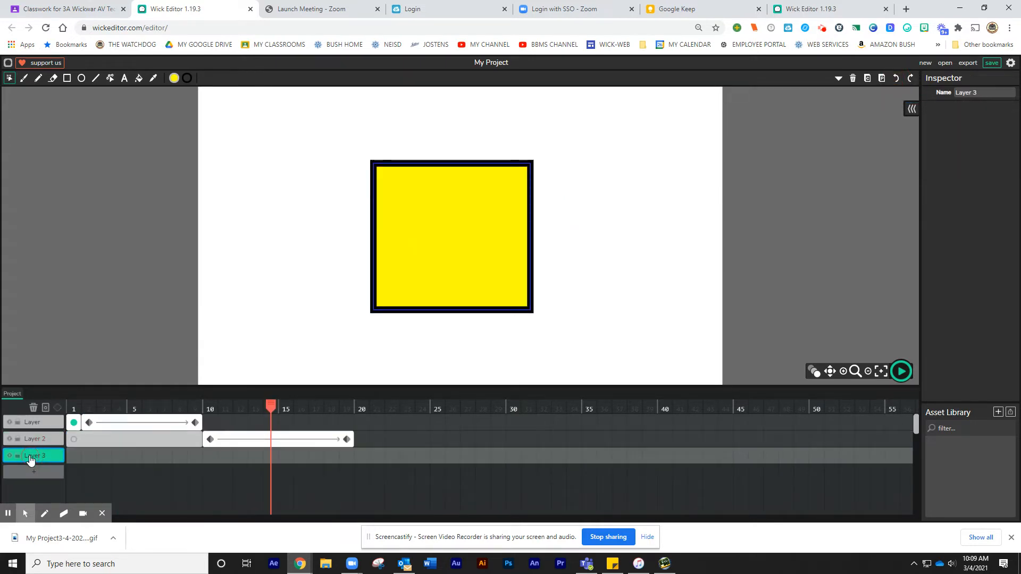
{"action": "left_click", "coordinate": [359, 456]}
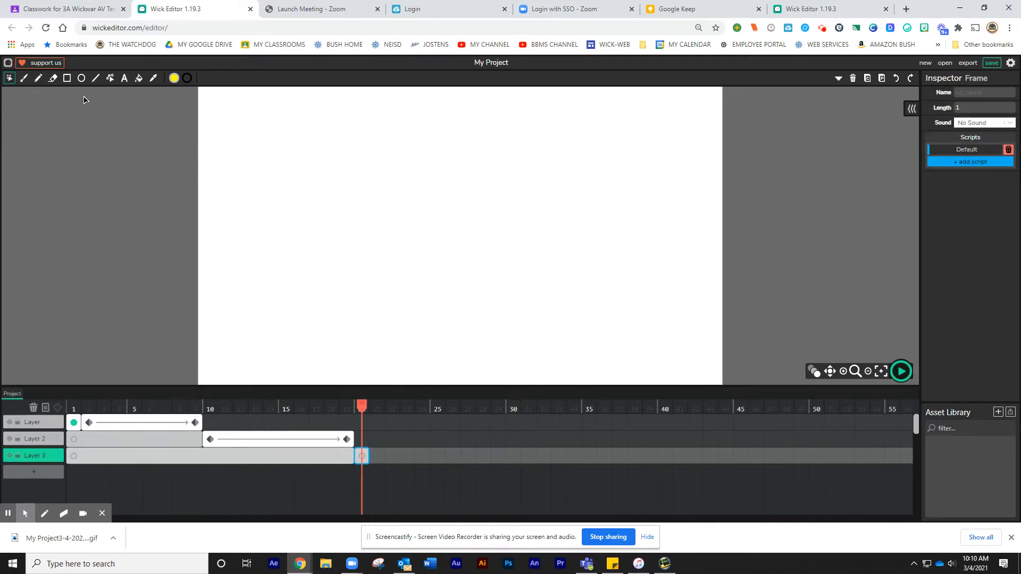
{"action": "left_click", "coordinate": [81, 78]}
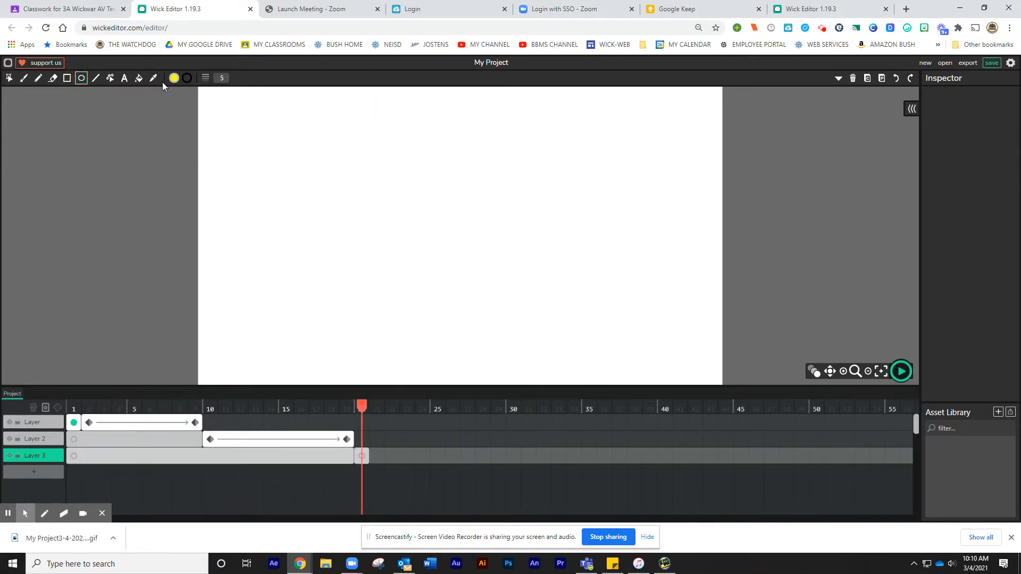
{"action": "left_click", "coordinate": [176, 79]}
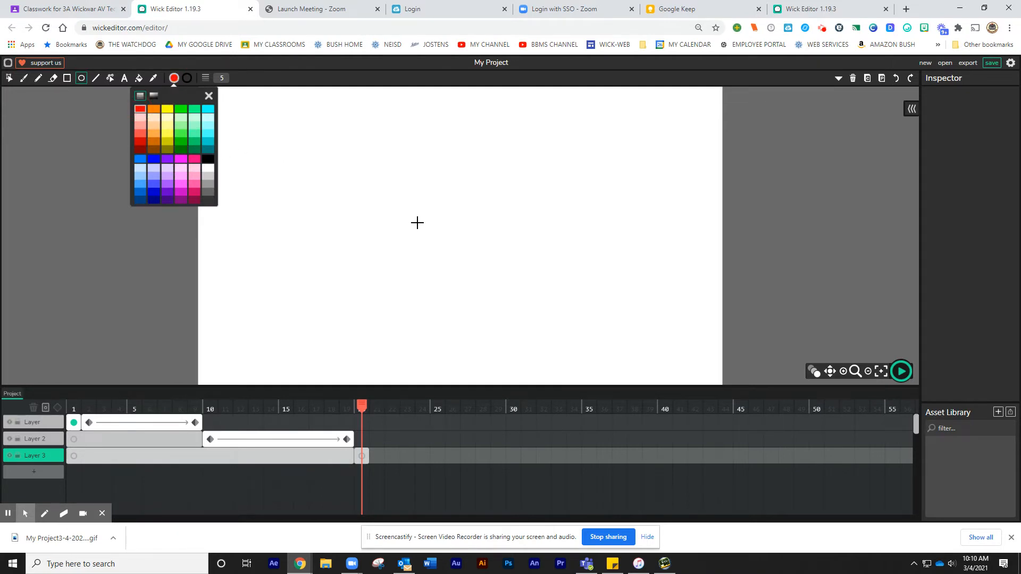
{"action": "left_click_drag", "start_coordinate": [345, 160], "coordinate": [545, 360]}
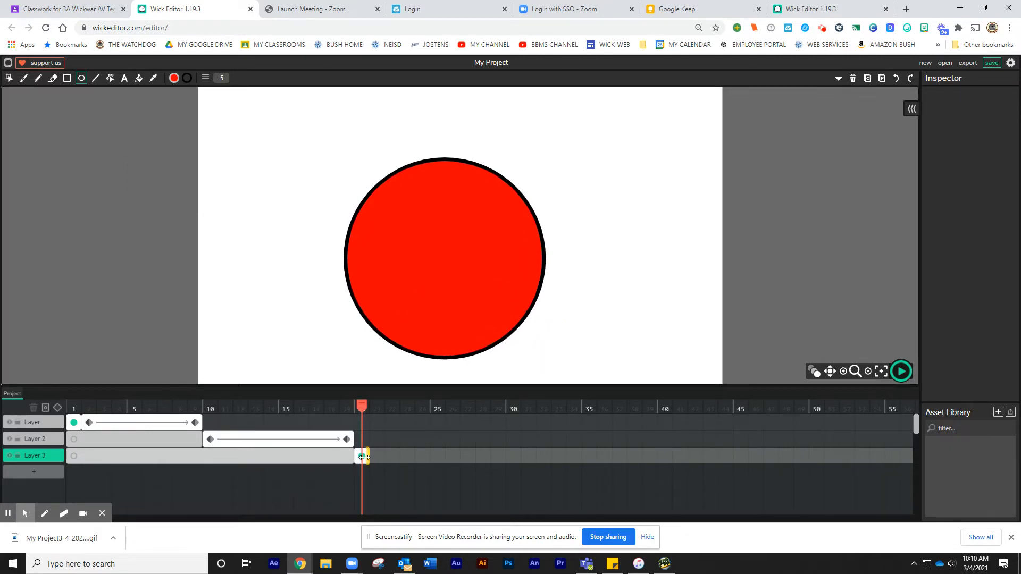
Extend the circle's frame through frame 29 and add a tween to it
{"action": "left_click_drag", "start_coordinate": [363, 456], "coordinate": [510, 465]}
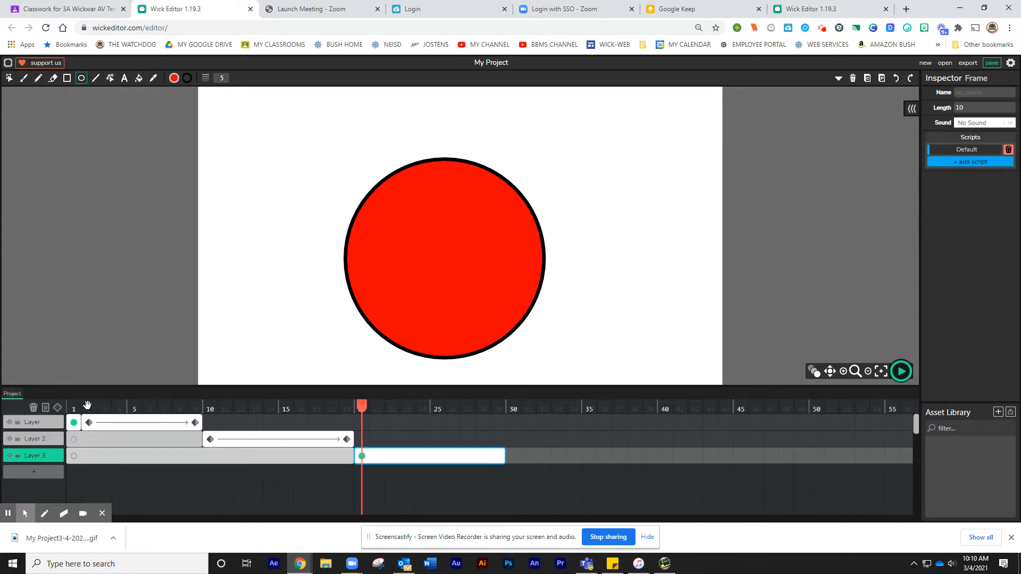
{"action": "left_click", "coordinate": [57, 410]}
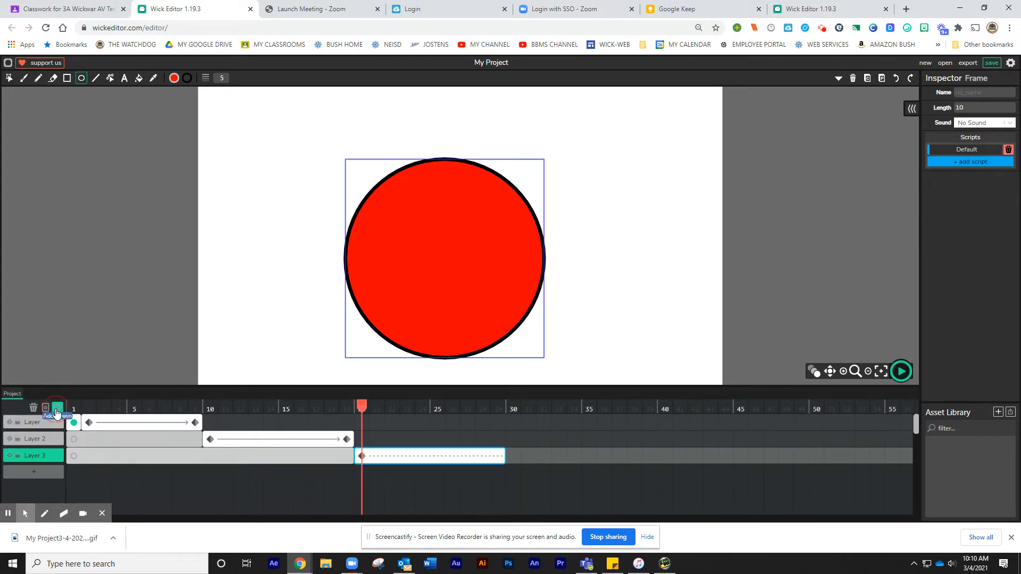
At frame 29, fade the circle out by setting its opacity to 0
{"action": "left_click_drag", "start_coordinate": [361, 405], "coordinate": [498, 414]}
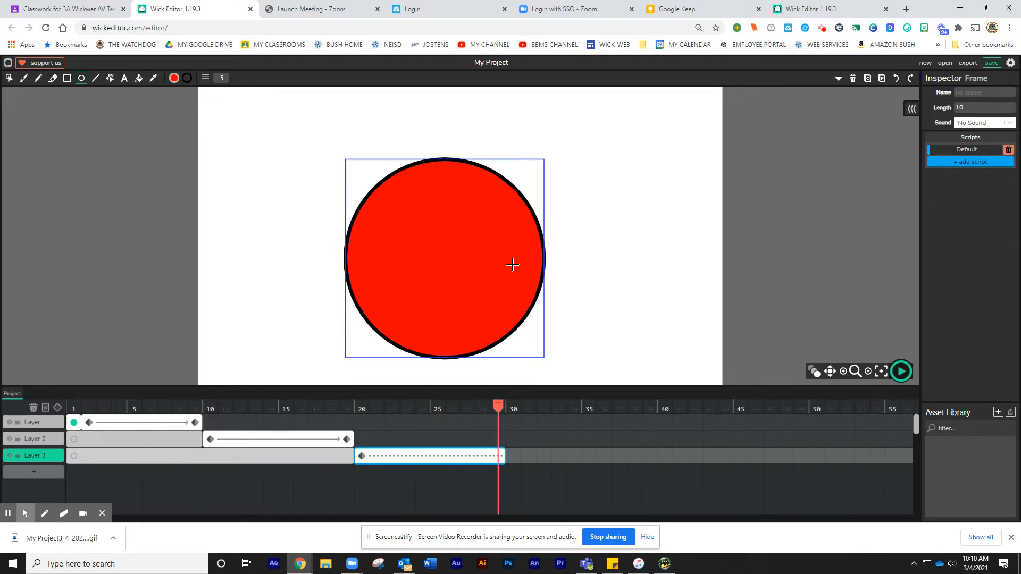
{"action": "left_click", "coordinate": [7, 78]}
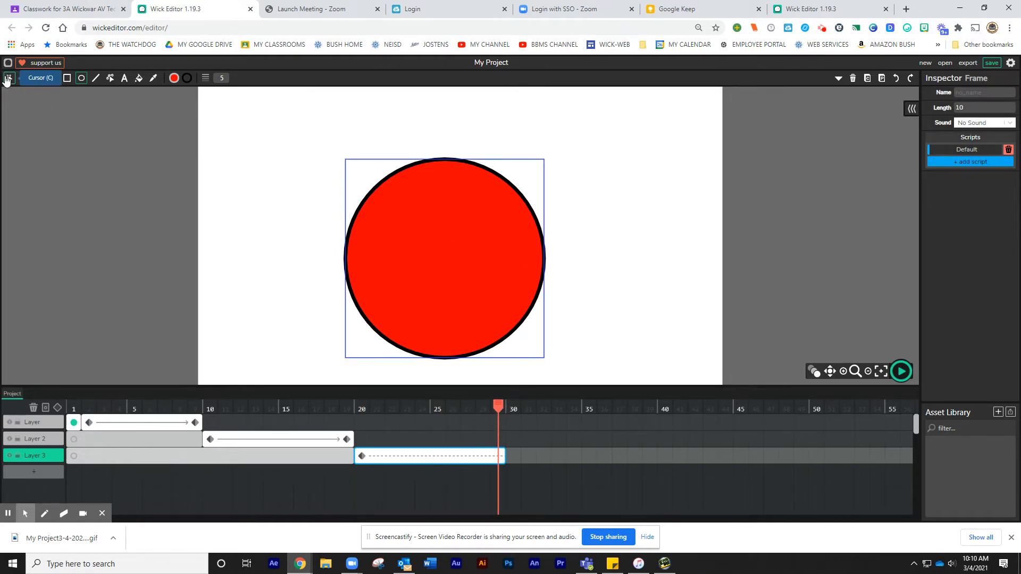
{"action": "left_click", "coordinate": [444, 222]}
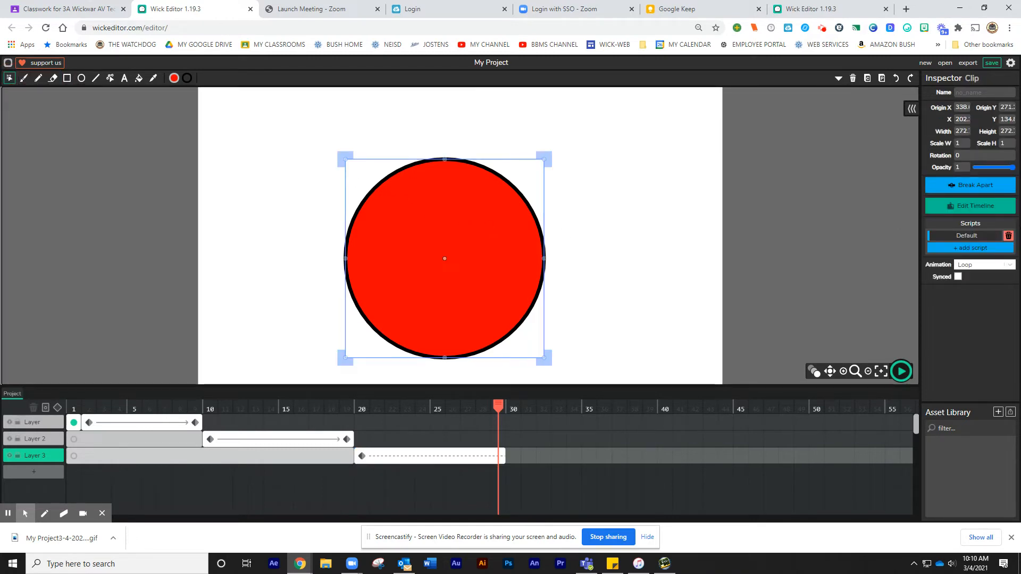
{"action": "left_click_drag", "start_coordinate": [1014, 171], "coordinate": [968, 170]}
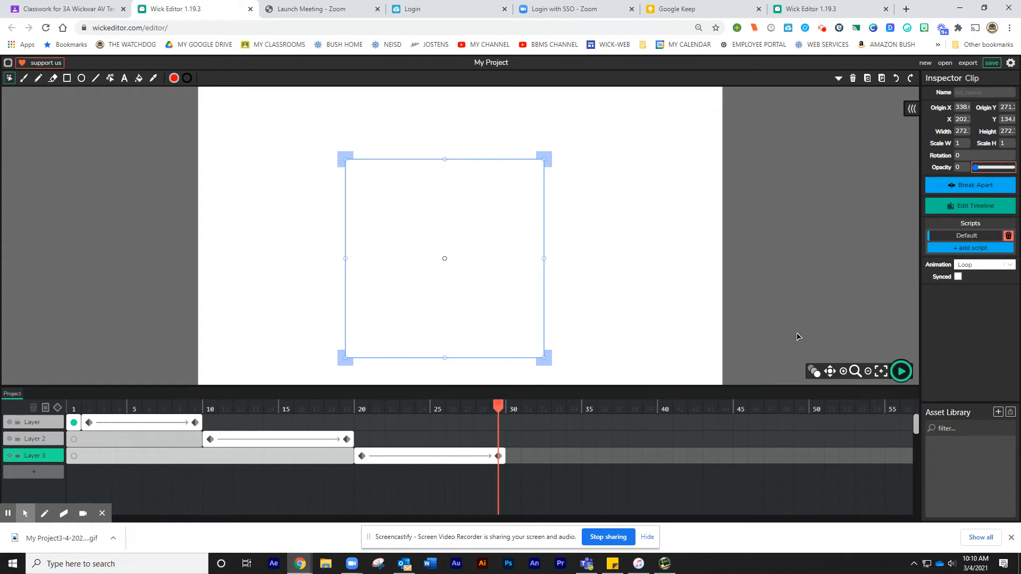
{"action": "left_click", "coordinate": [615, 252]}
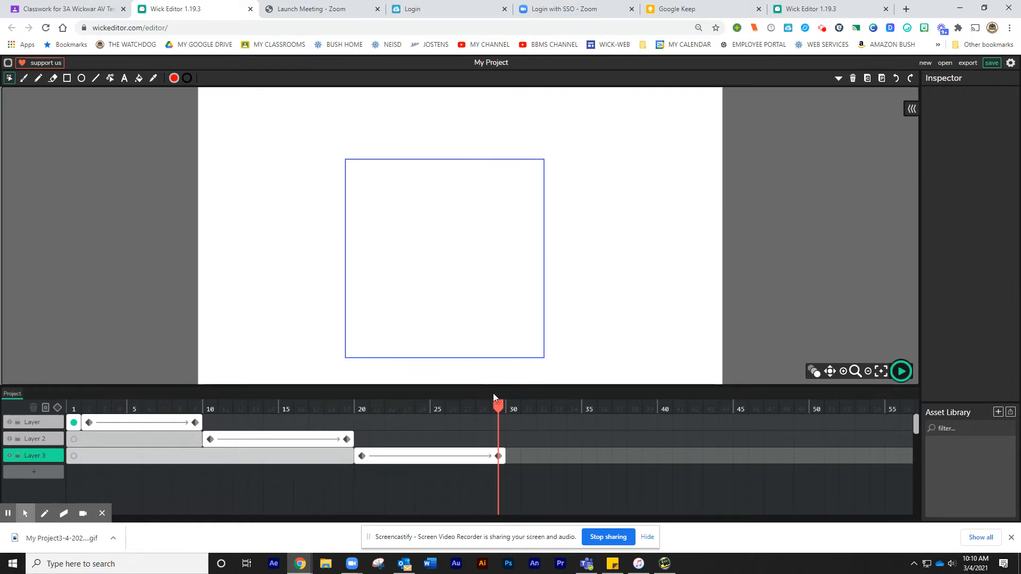
Add a fourth layer and place the text "pow" at the stage centre on its frame 30
{"action": "left_click_drag", "start_coordinate": [496, 406], "coordinate": [514, 421]}
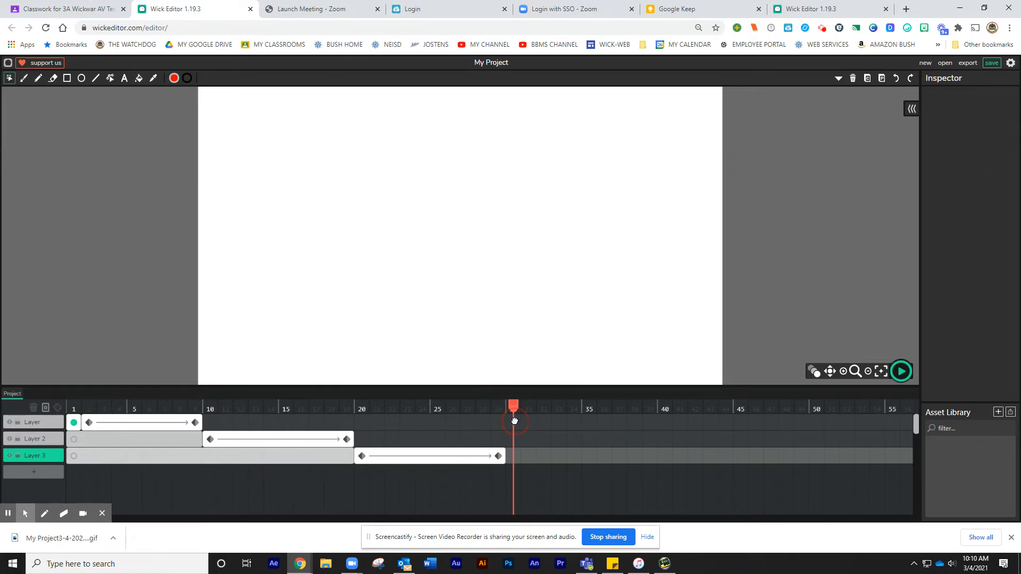
{"action": "left_click", "coordinate": [34, 472]}
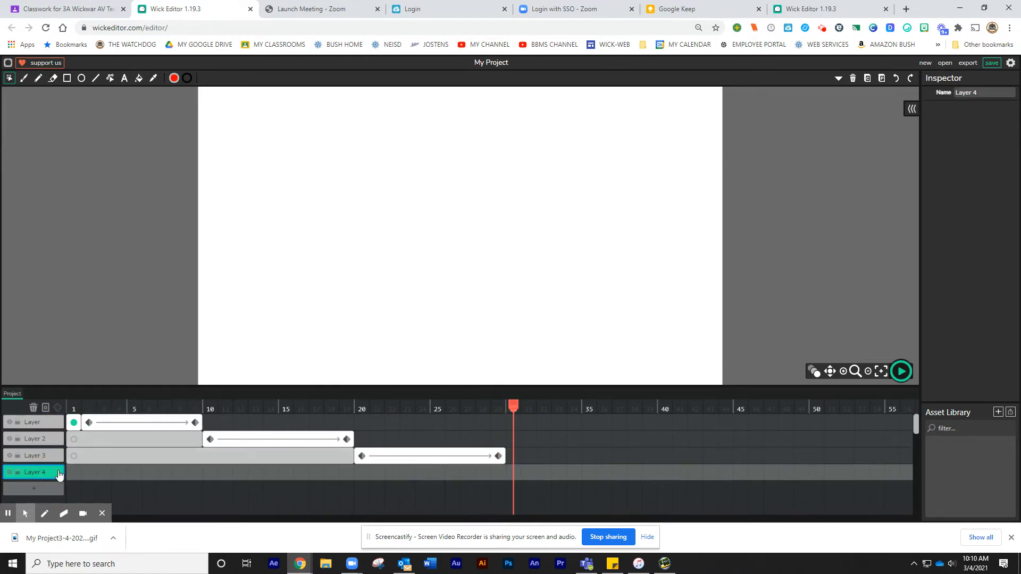
{"action": "left_click", "coordinate": [514, 472]}
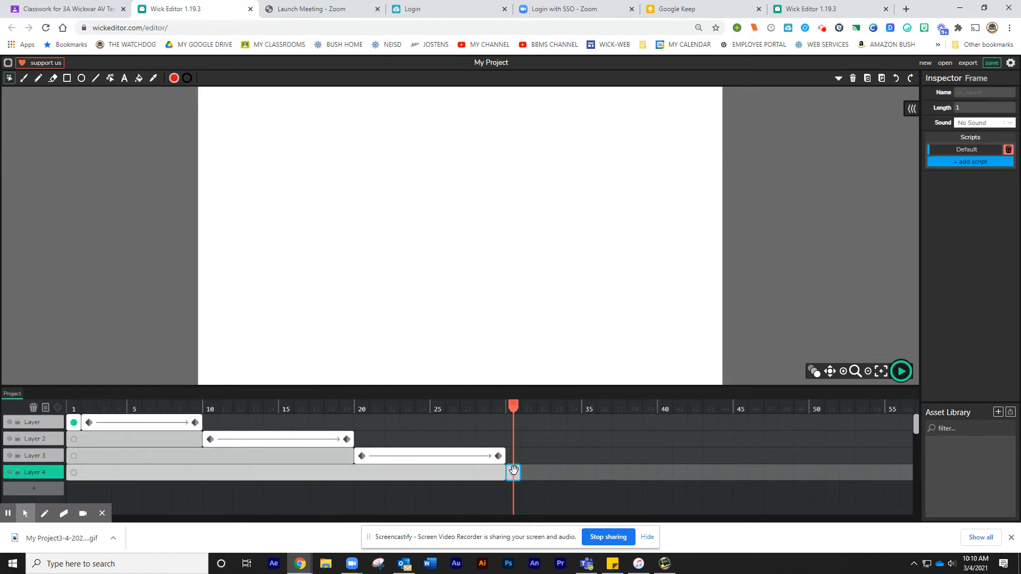
{"action": "left_click", "coordinate": [124, 78]}
{"action": "left_click", "coordinate": [394, 232]}
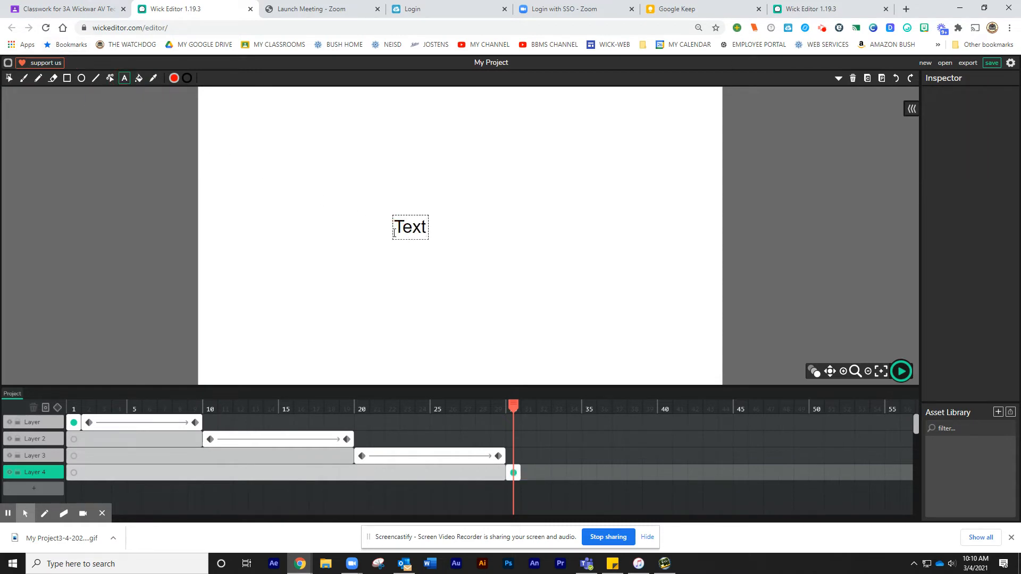
{"action": "type", "text": "pow"}
{"action": "left_click", "coordinate": [426, 231]}
{"action": "key", "text": "BackSpace"}
{"action": "key", "text": "BackSpace"}
{"action": "key", "text": "BackSpace"}
{"action": "key", "text": "BackSpace"}
{"action": "left_click", "coordinate": [8, 78]}
Set the text's font to Candal at size 100 and reposition it at the centre of the stage
{"action": "left_click", "coordinate": [418, 227]}
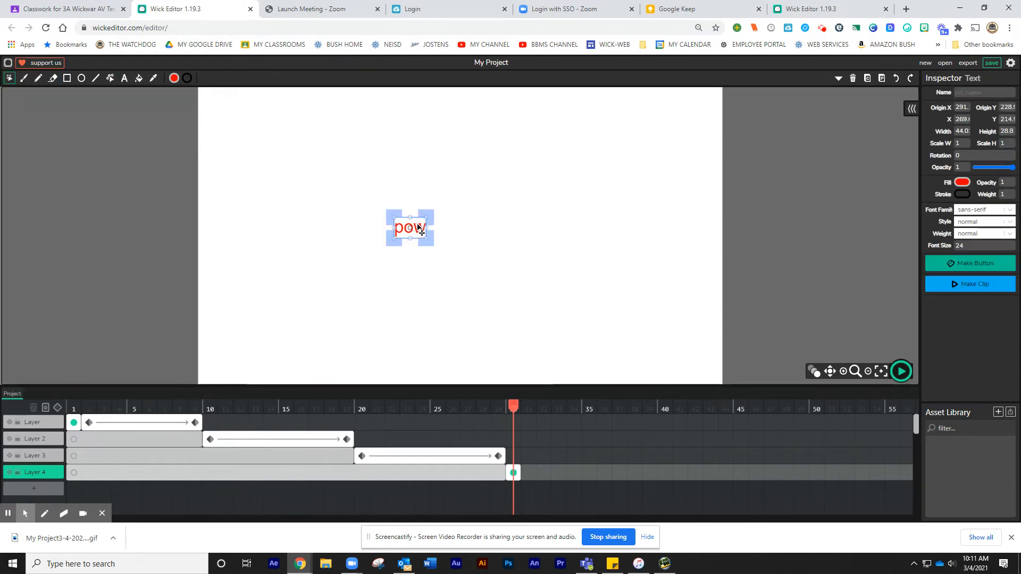
{"action": "left_click", "coordinate": [1010, 211]}
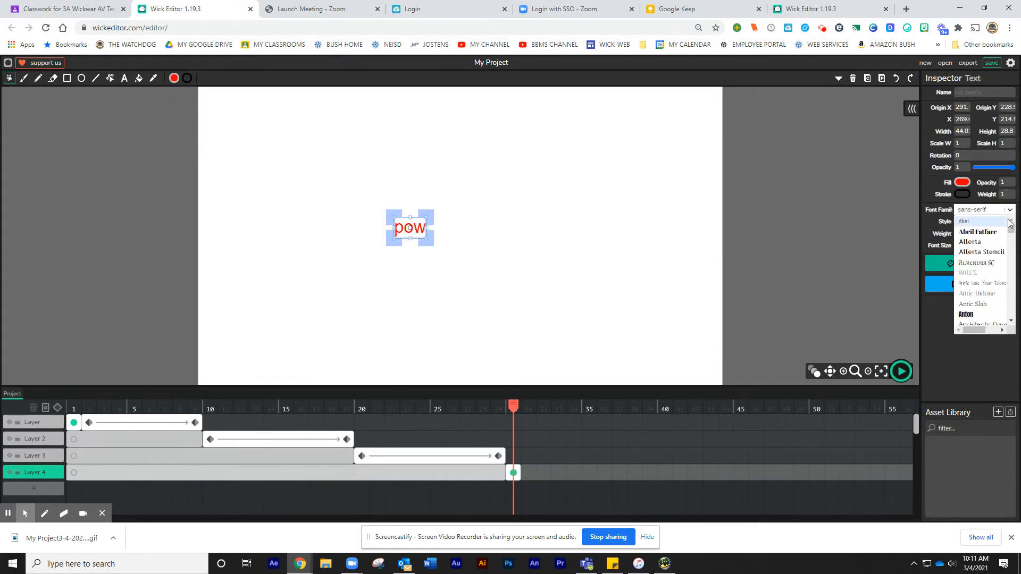
{"action": "scroll", "coordinate": [998, 287], "scroll_direction": "down", "scroll_amount": 5}
{"action": "scroll", "coordinate": [989, 266], "scroll_direction": "up", "scroll_amount": 2}
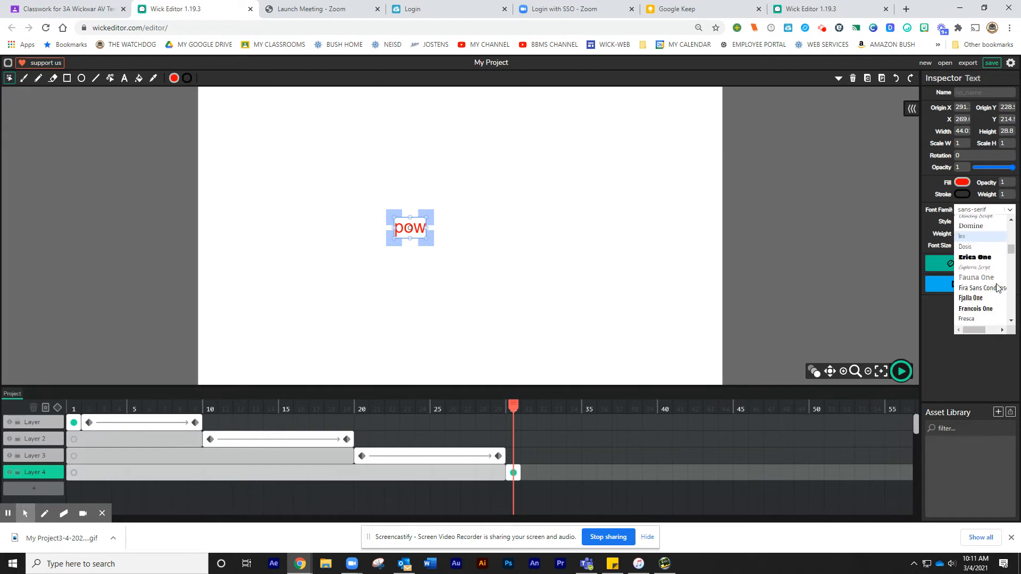
{"action": "left_click", "coordinate": [961, 225]}
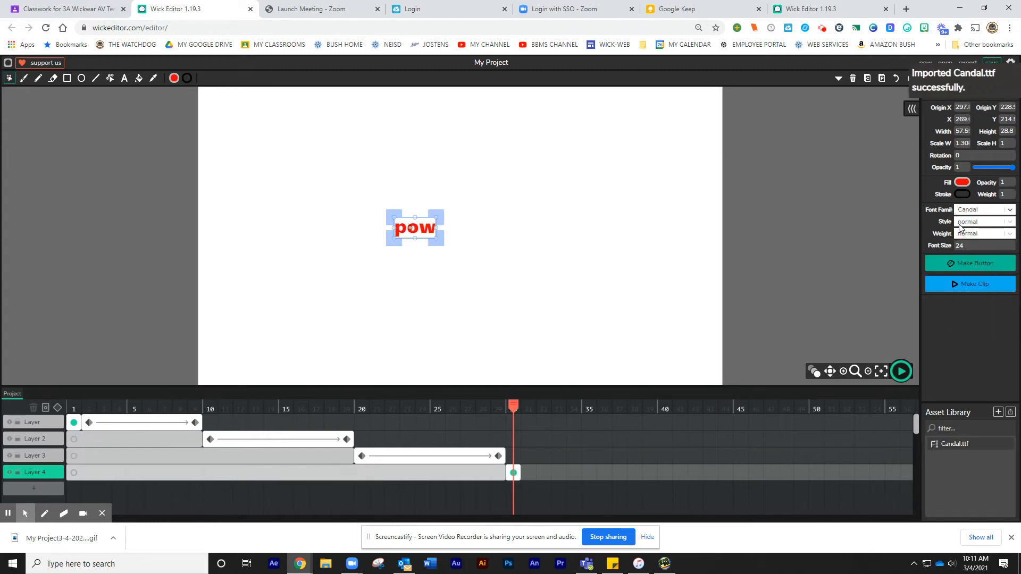
{"action": "left_click", "coordinate": [939, 245]}
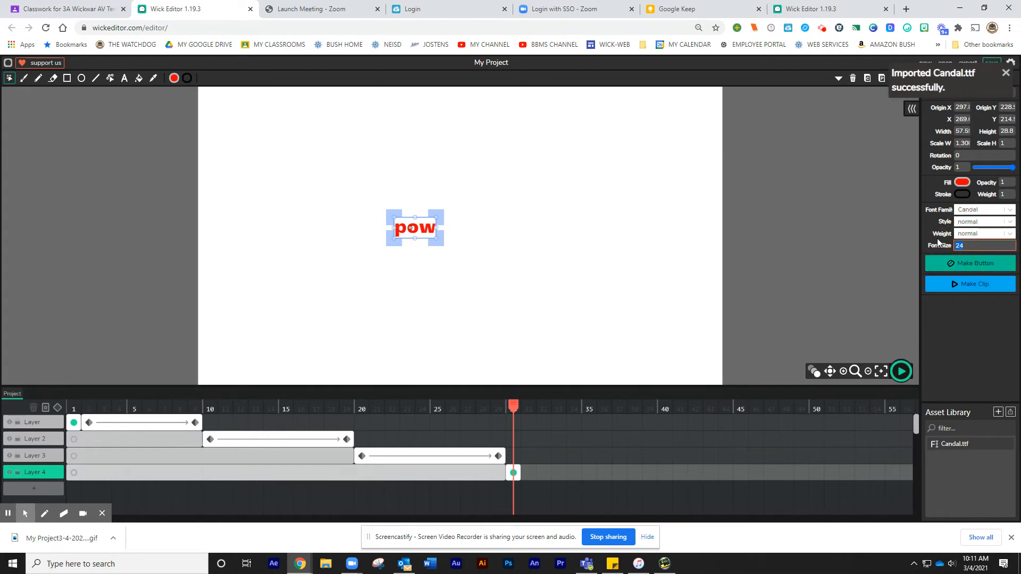
{"action": "type", "text": "100"}
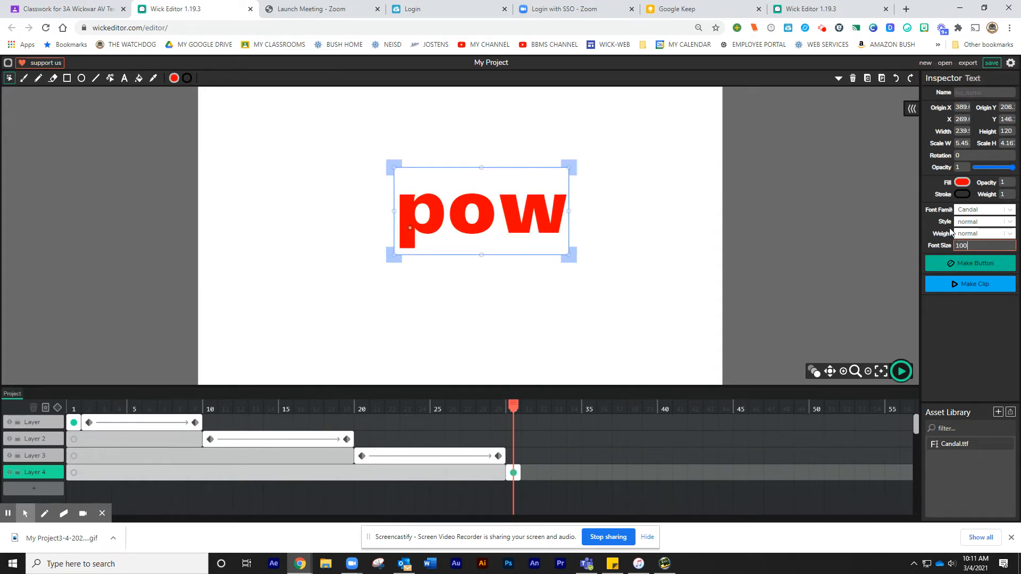
{"action": "left_click_drag", "start_coordinate": [491, 220], "coordinate": [449, 240]}
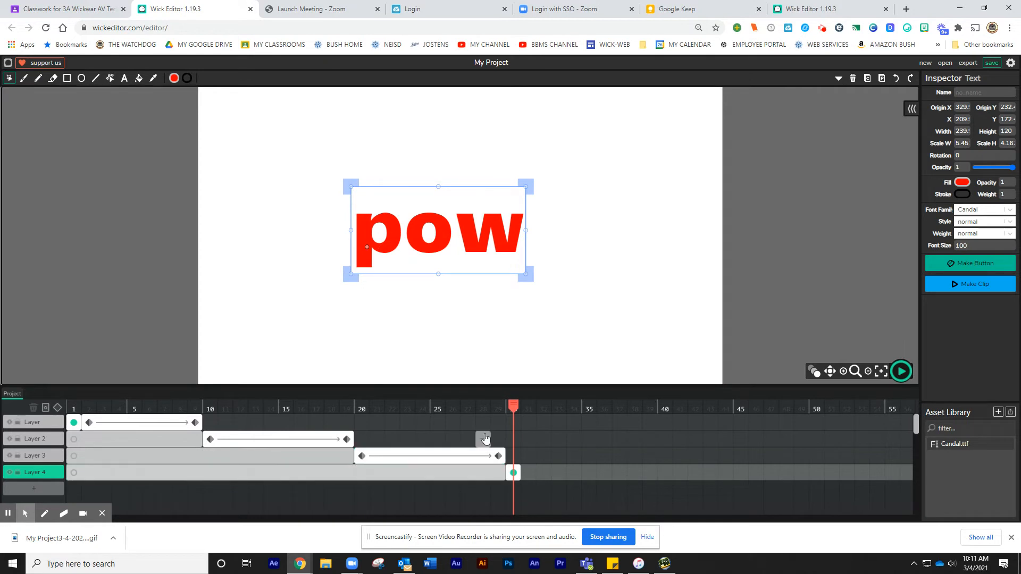
Copy the text frame at frame 30 and paste it into frame 31
{"action": "left_click", "coordinate": [515, 479]}
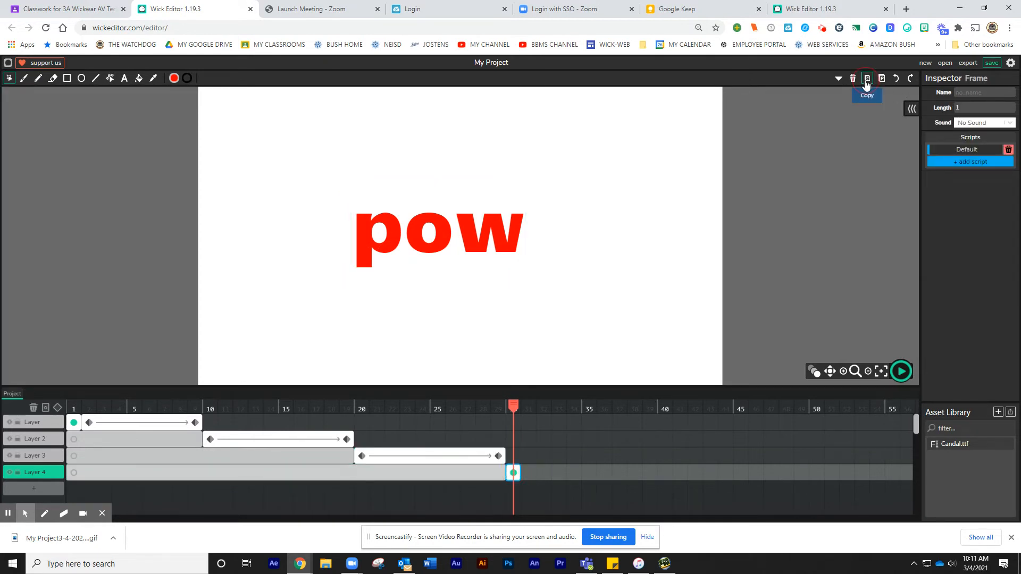
{"action": "left_click", "coordinate": [529, 471]}
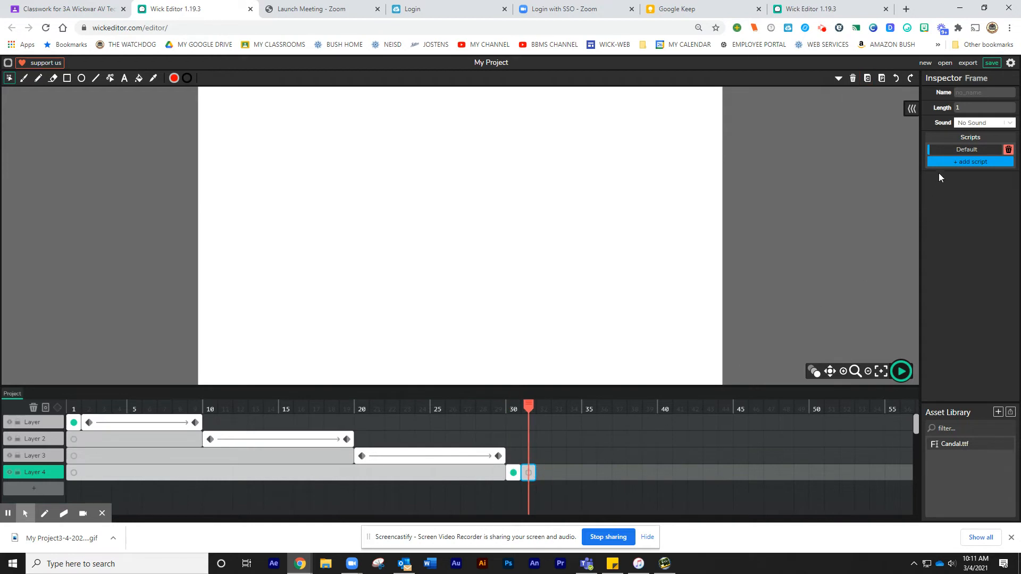
{"action": "left_click", "coordinate": [881, 79]}
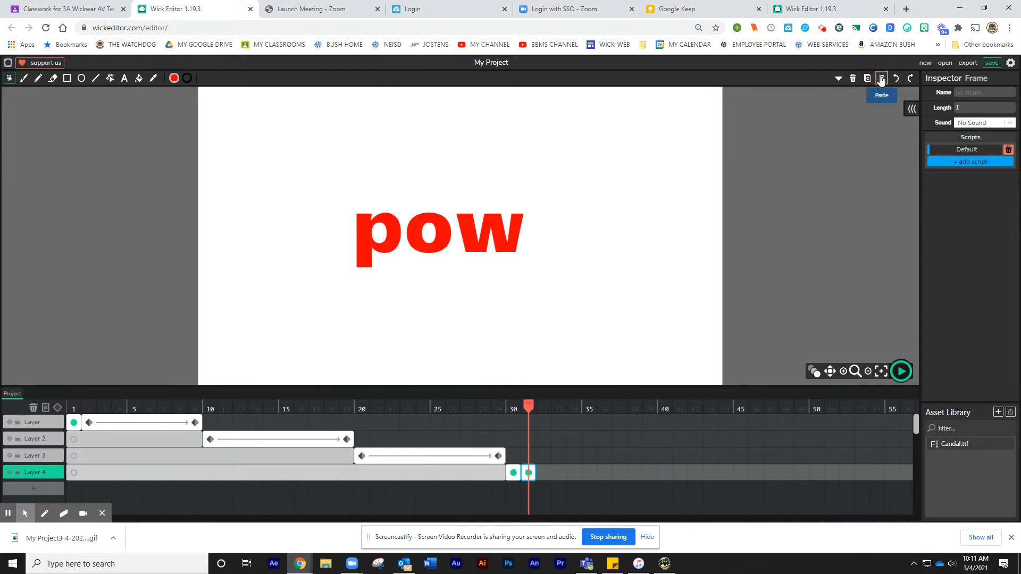
Change the fill colour of the text in frame 31 to yellow
{"action": "left_click", "coordinate": [416, 225]}
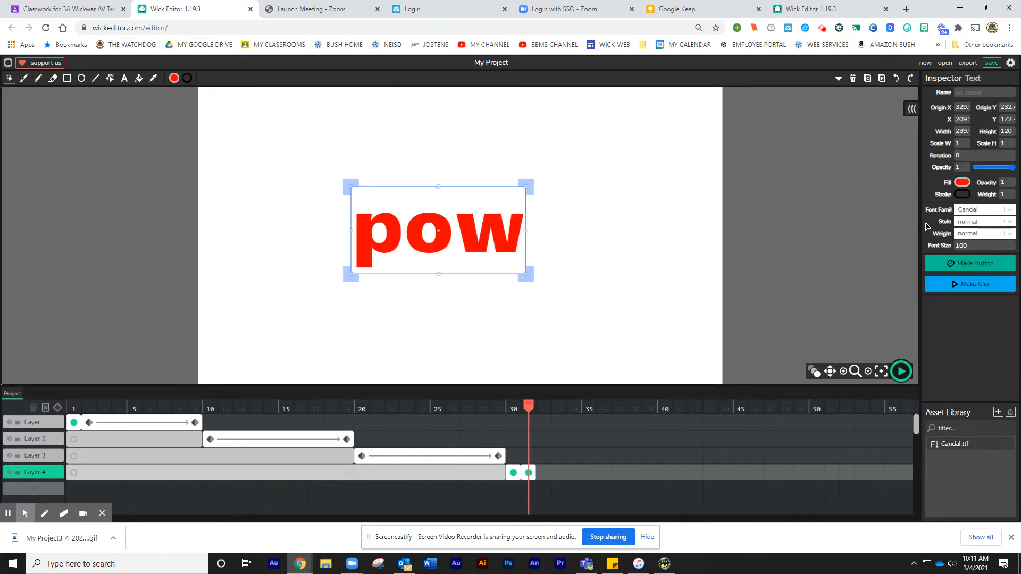
{"action": "left_click", "coordinate": [960, 183]}
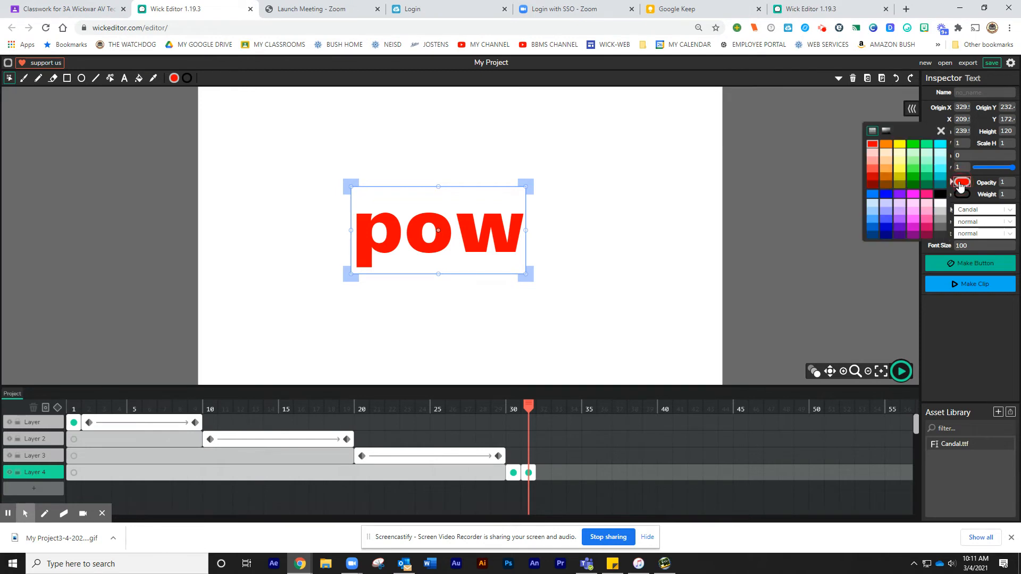
{"action": "left_click", "coordinate": [902, 151]}
{"action": "left_click", "coordinate": [526, 470]}
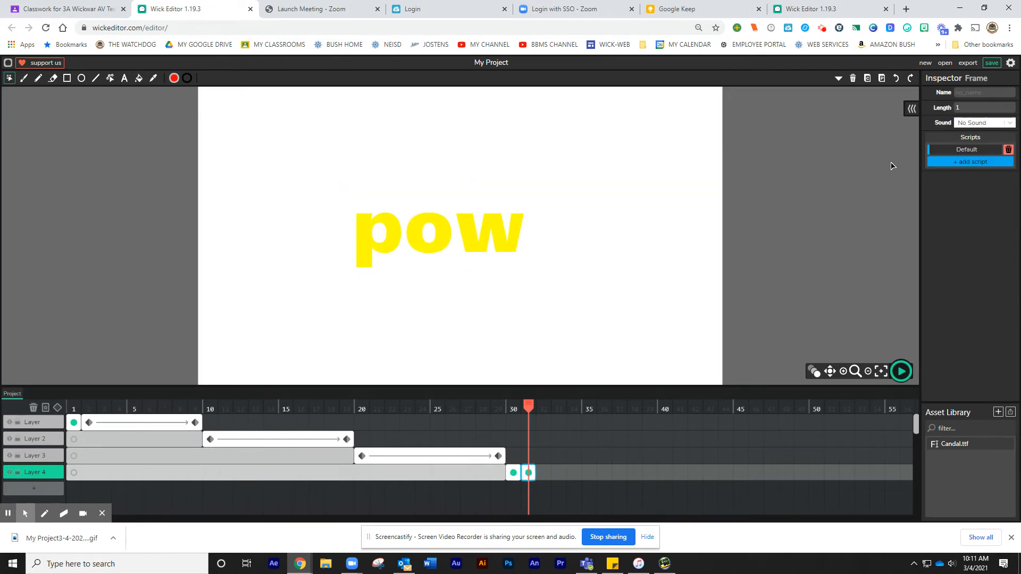
Copy the yellow text frame 31 and paste it into frame 32 on the fourth layer
{"action": "left_click", "coordinate": [873, 79]}
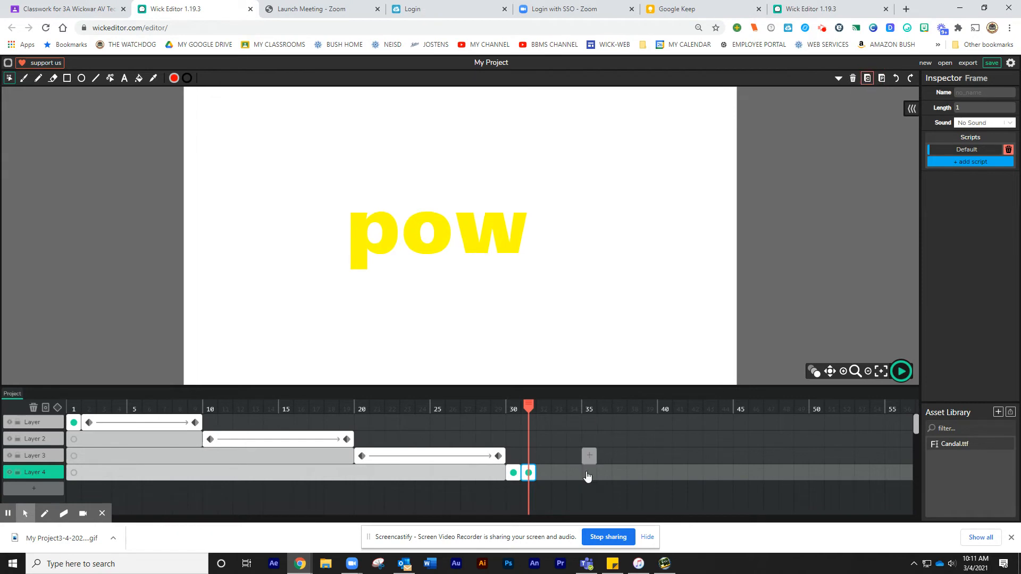
{"action": "left_click", "coordinate": [543, 473]}
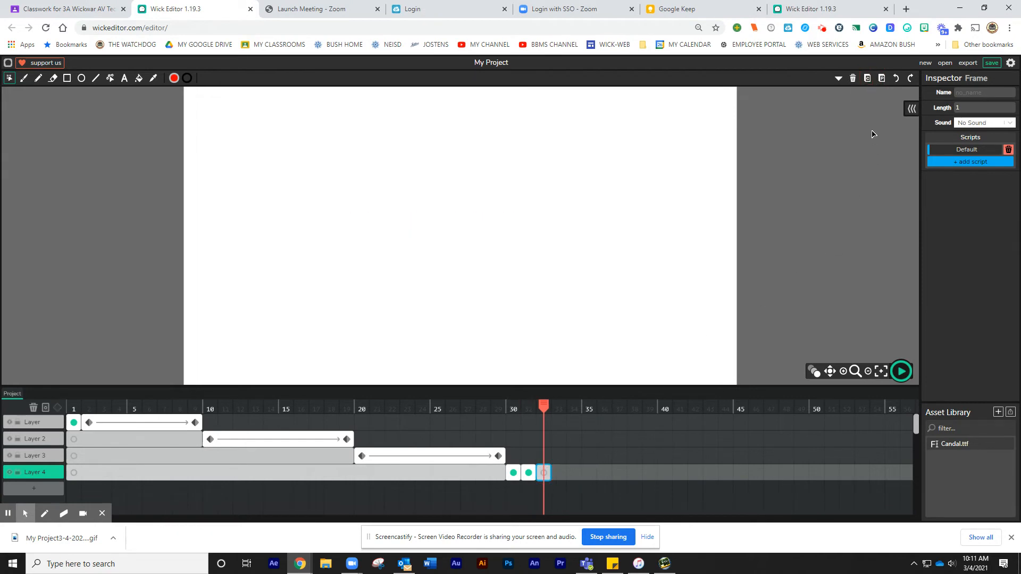
{"action": "left_click", "coordinate": [882, 78]}
Change the fill colour of the text in frame 32 to light purple
{"action": "left_click", "coordinate": [477, 243]}
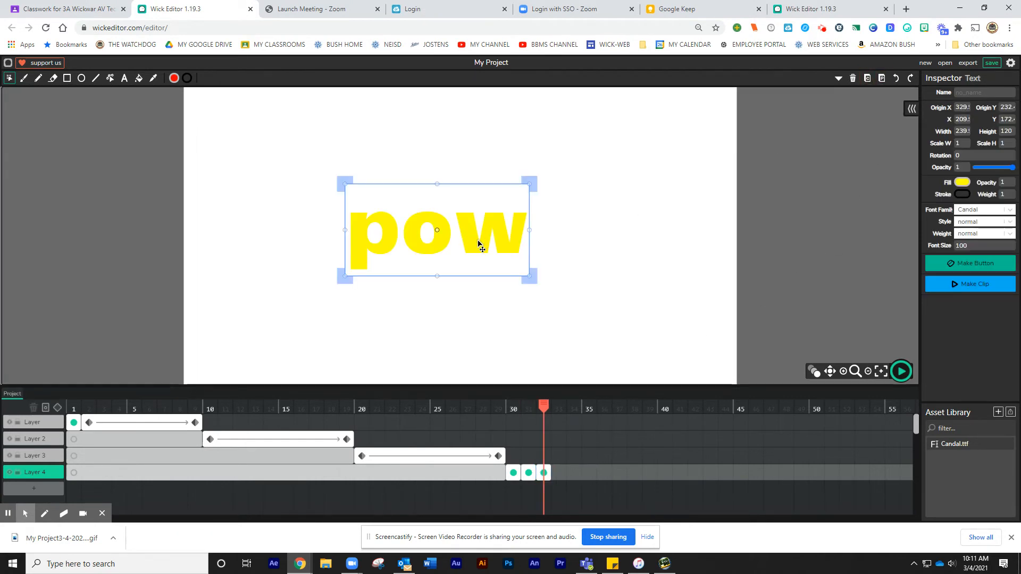
{"action": "left_click", "coordinate": [963, 183]}
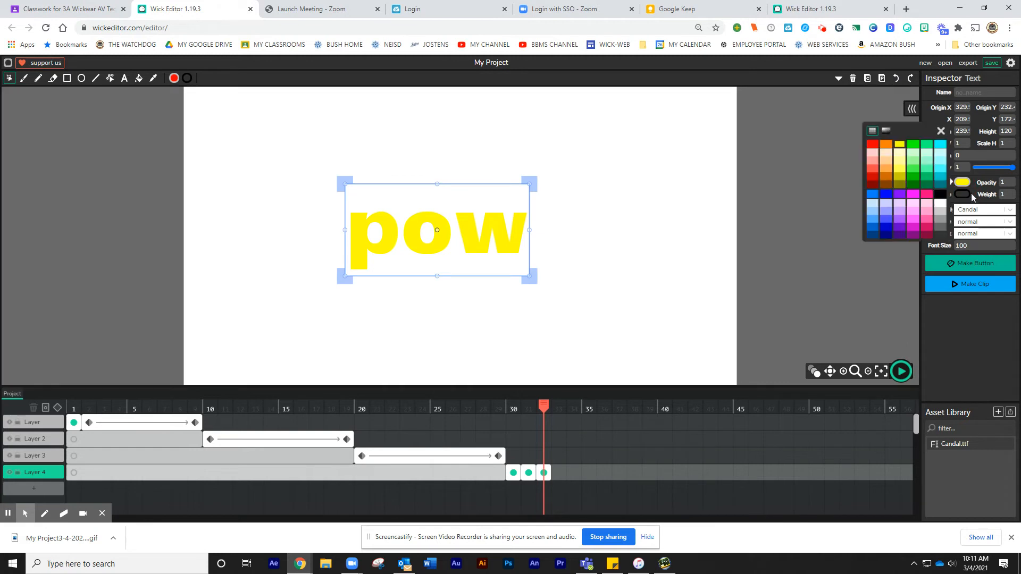
{"action": "left_click", "coordinate": [891, 218]}
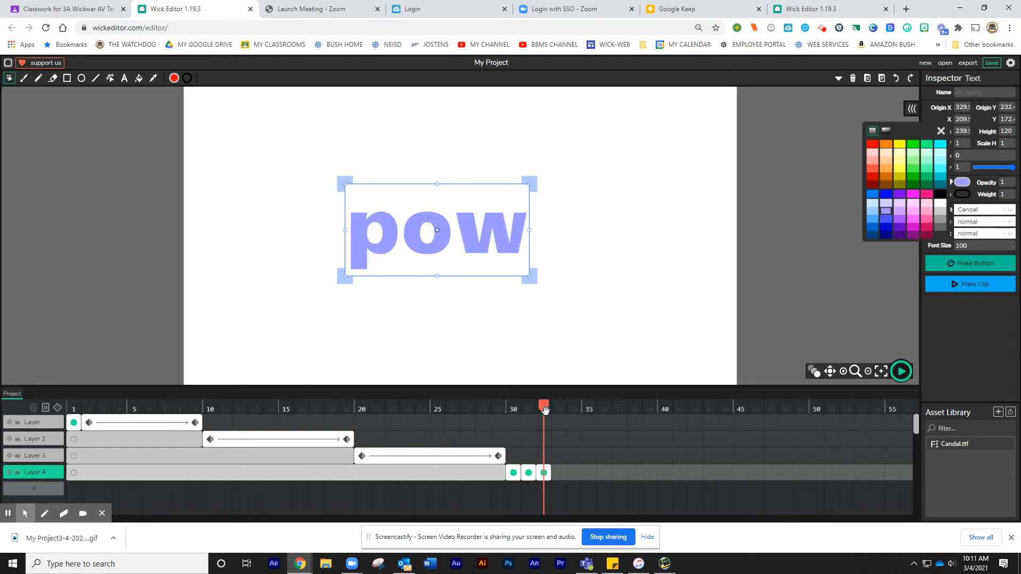
Select the three coloured text frames 30 to 32, copy them, and paste them starting at frame 33
{"action": "left_click_drag", "start_coordinate": [545, 409], "coordinate": [513, 409]}
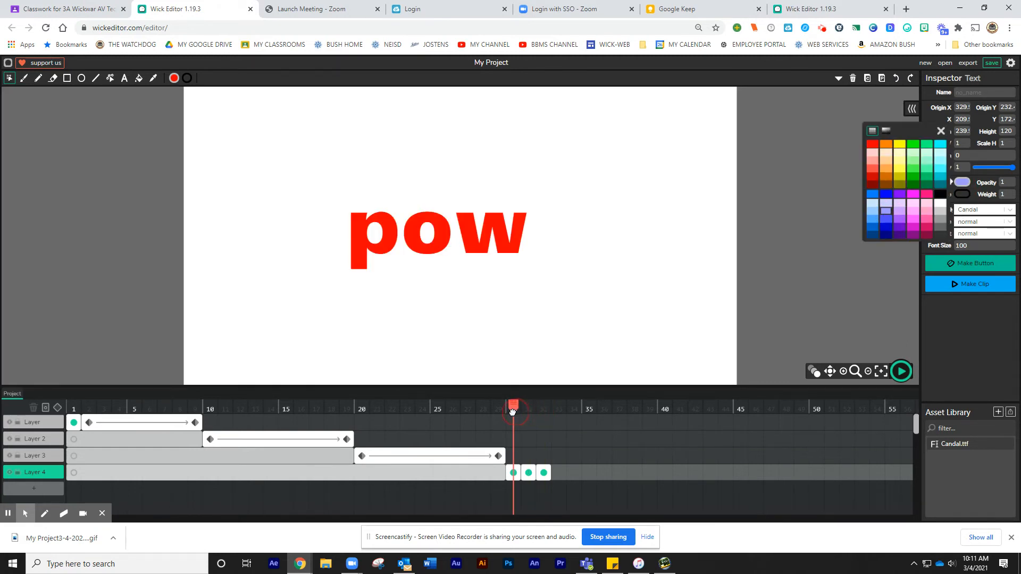
{"action": "left_click", "coordinate": [512, 473]}
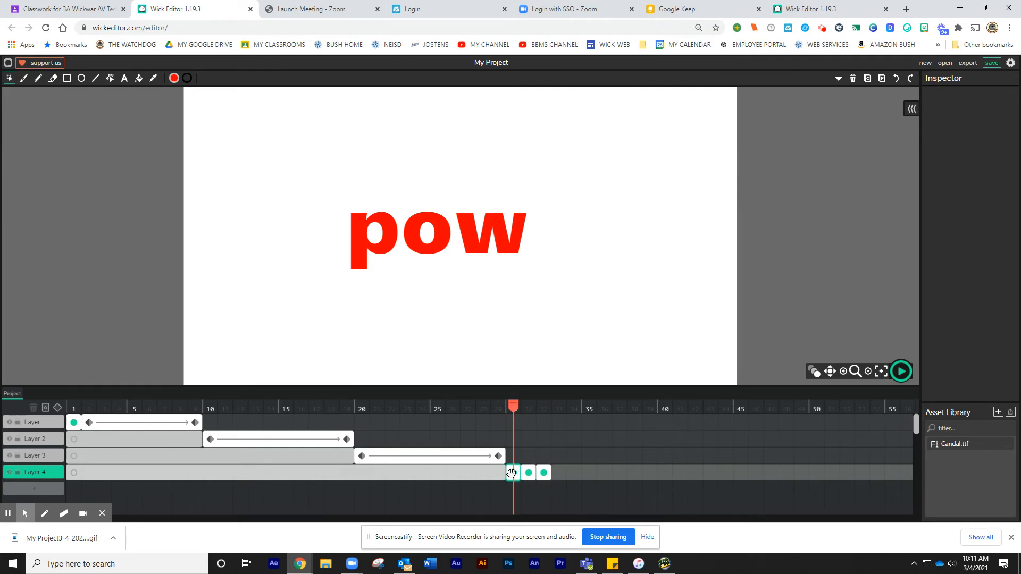
{"action": "left_click", "coordinate": [513, 474]}
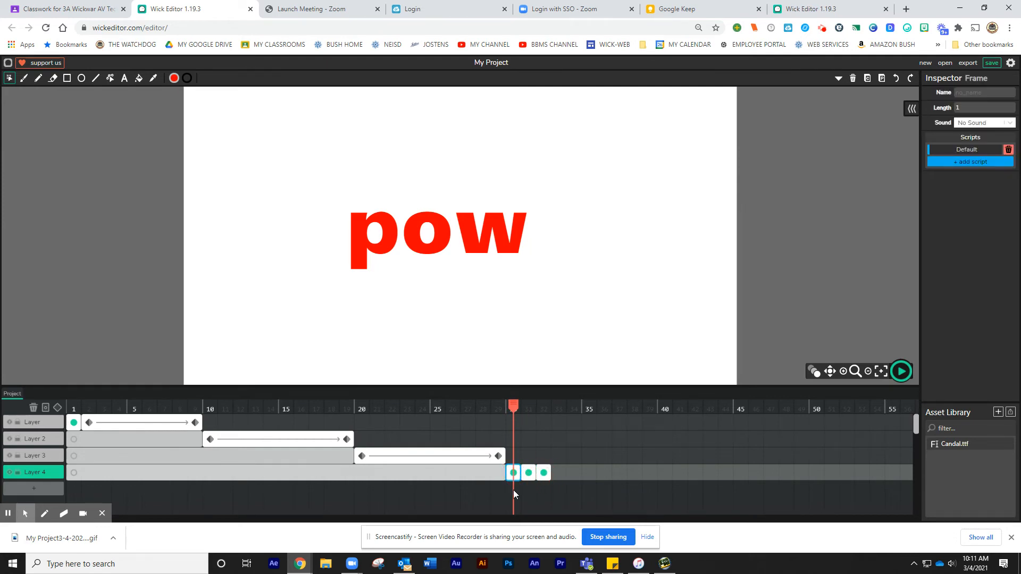
{"action": "left_click_drag", "start_coordinate": [513, 491], "coordinate": [573, 464]}
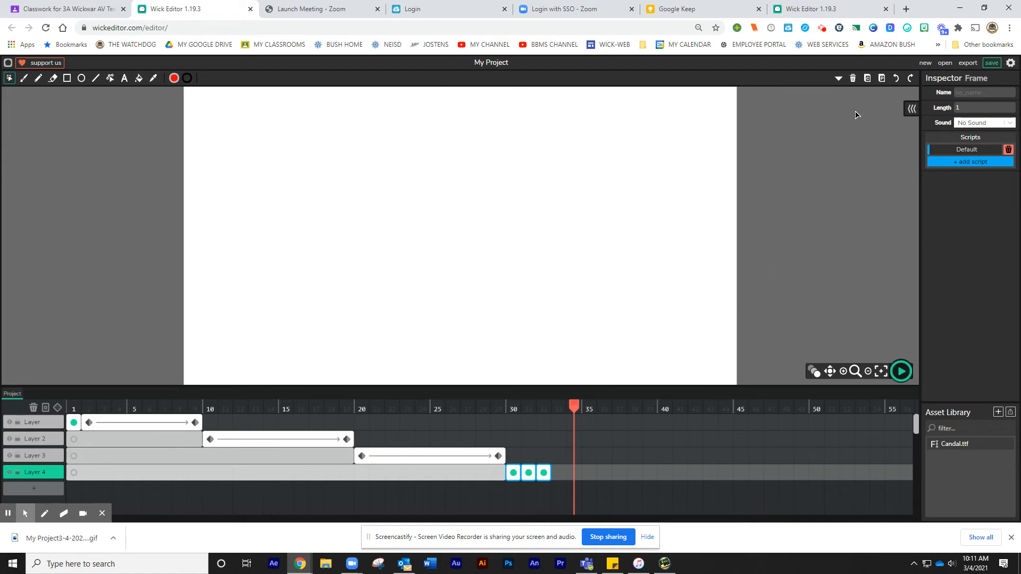
{"action": "left_click", "coordinate": [867, 78]}
{"action": "left_click", "coordinate": [559, 472]}
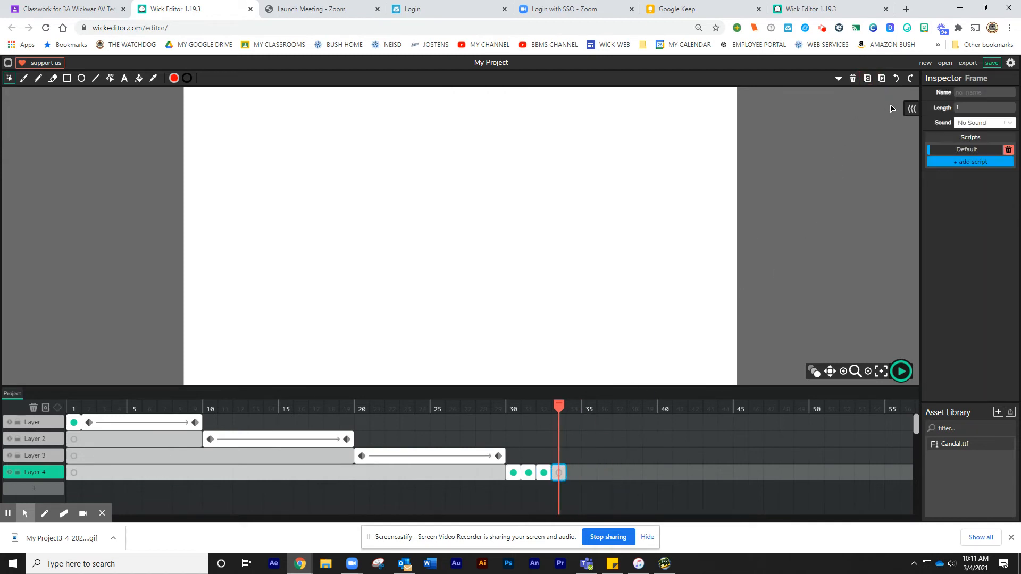
{"action": "left_click", "coordinate": [881, 77]}
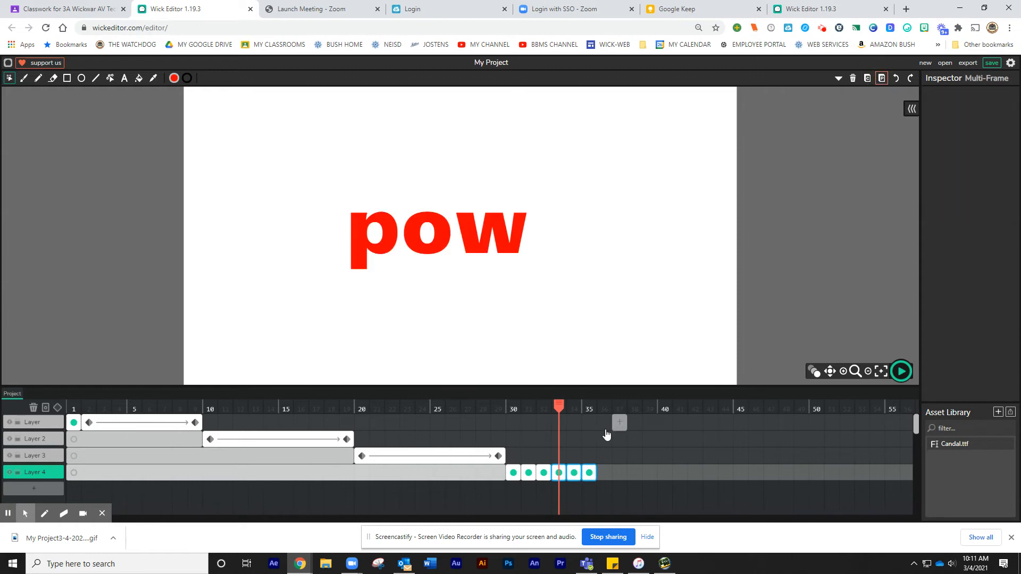
Paste the copied text frames twice more at frames 36 and 39 to extend the colour cycle
{"action": "left_click", "coordinate": [602, 471]}
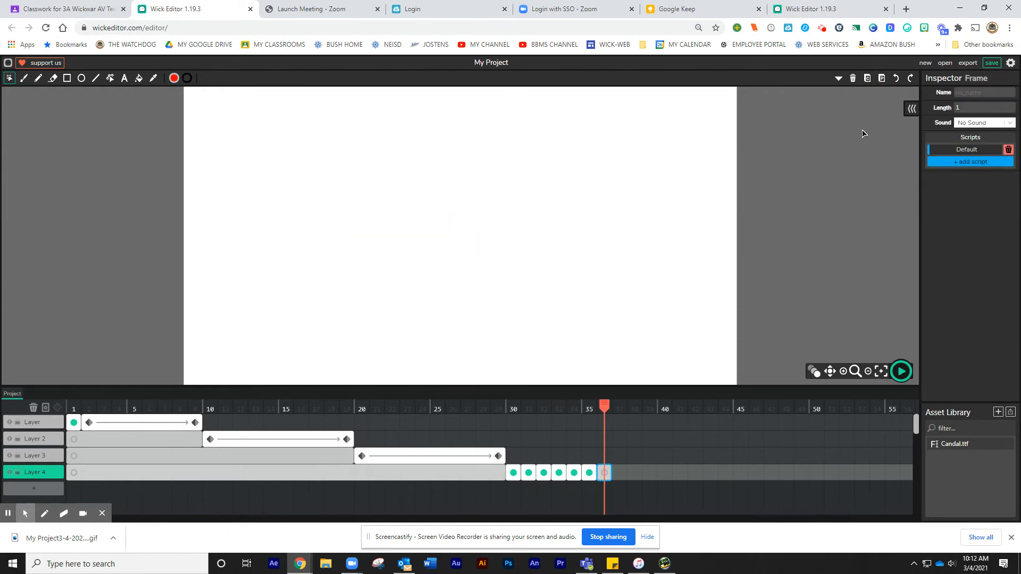
{"action": "left_click", "coordinate": [881, 77]}
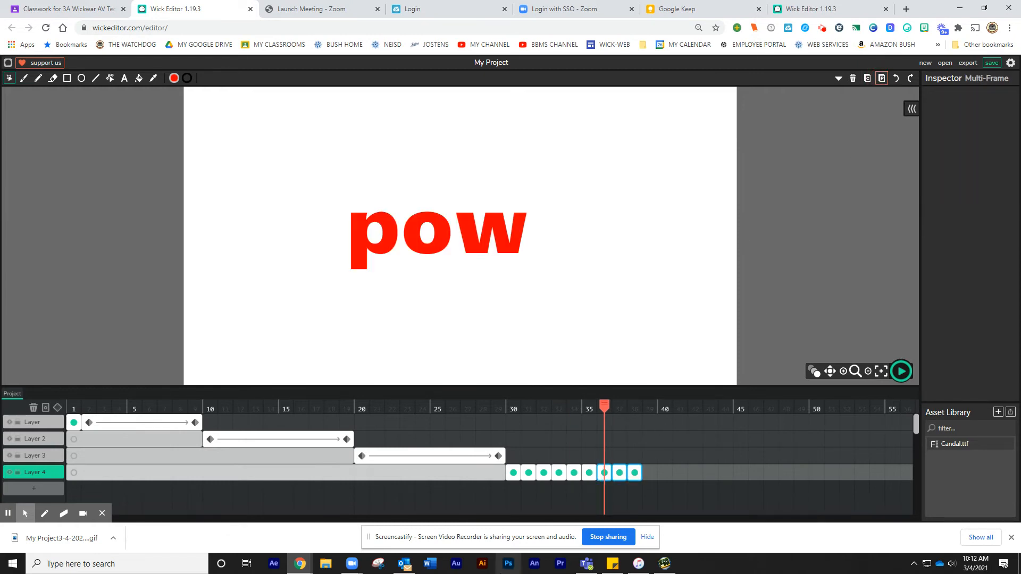
{"action": "left_click", "coordinate": [649, 458]}
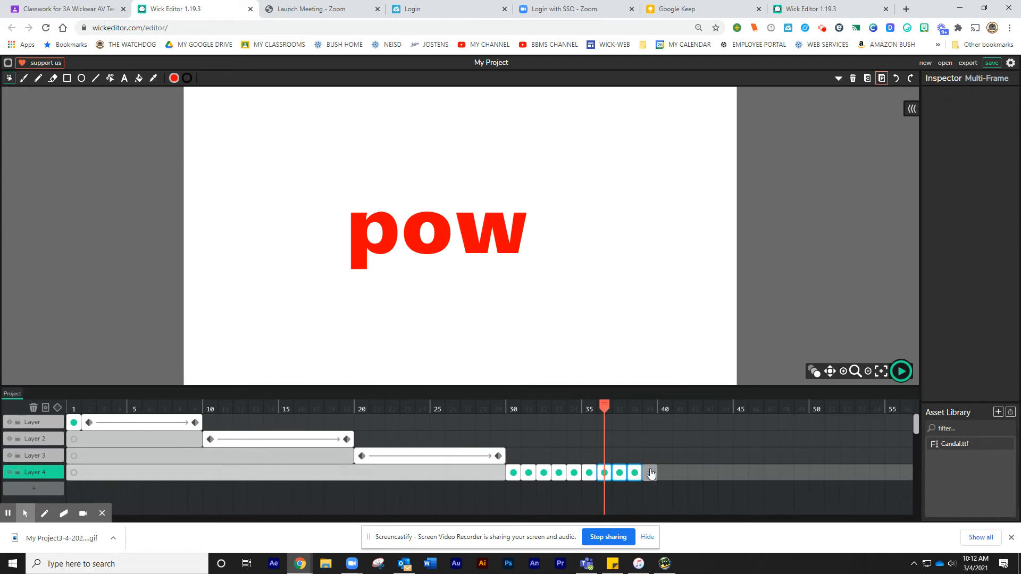
{"action": "left_click", "coordinate": [882, 78]}
Preview the animation playback
{"action": "left_click", "coordinate": [902, 371]}
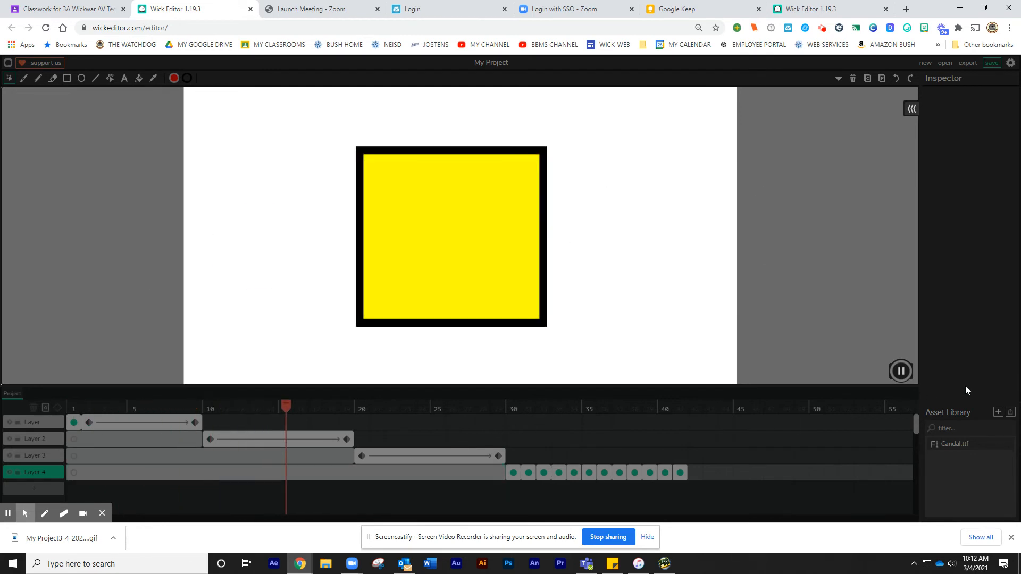
{"action": "left_click", "coordinate": [901, 370]}
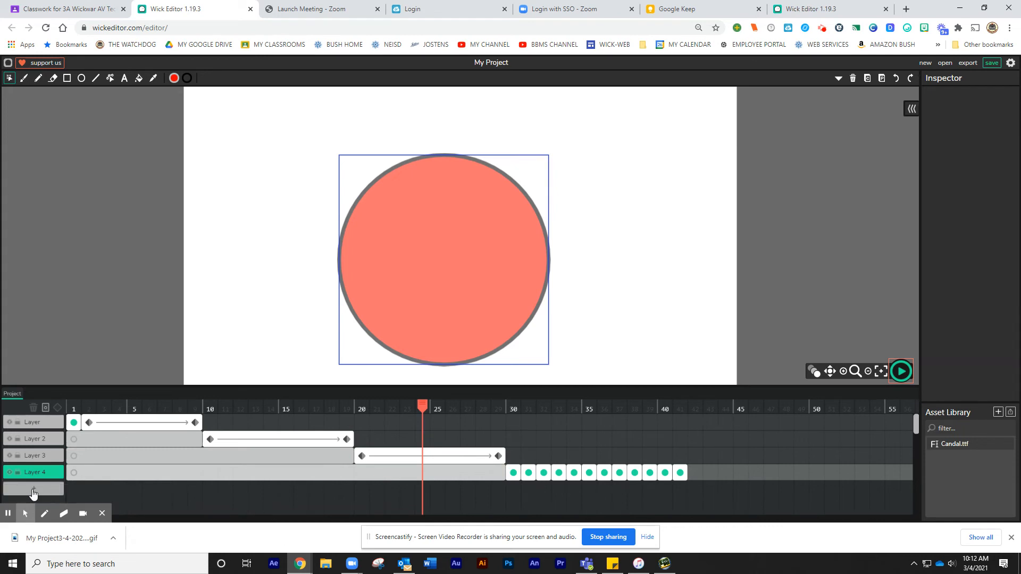
Add a fifth layer and upload the AMS_bulldog_Chick image file into the asset library
{"action": "left_click", "coordinate": [33, 490]}
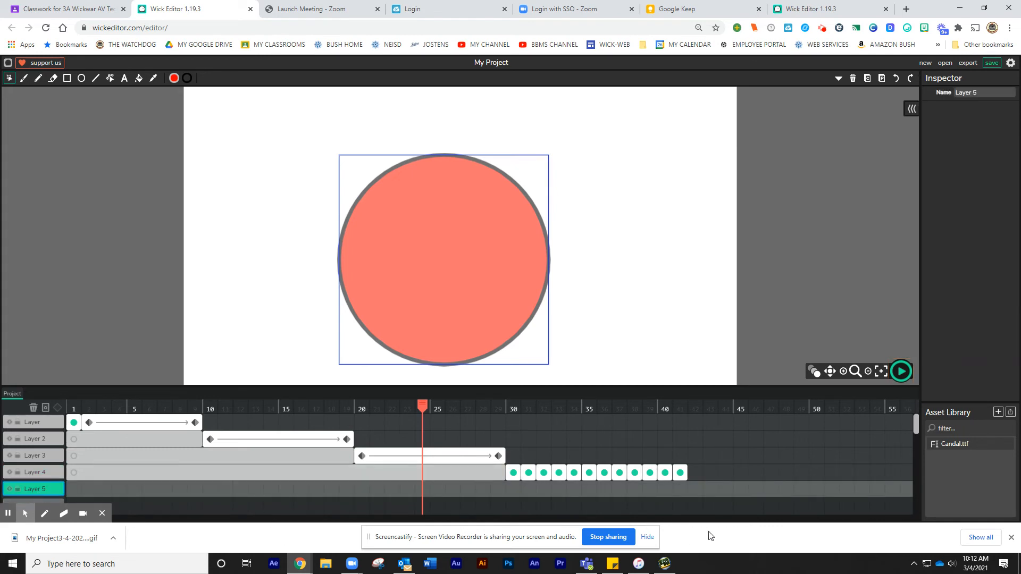
{"action": "left_click", "coordinate": [998, 412]}
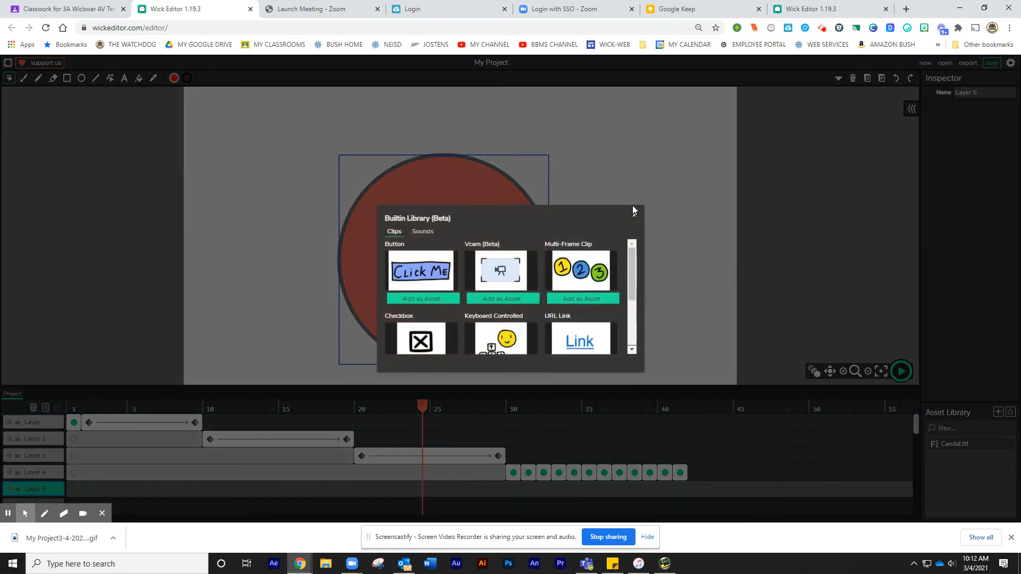
{"action": "left_click", "coordinate": [633, 216]}
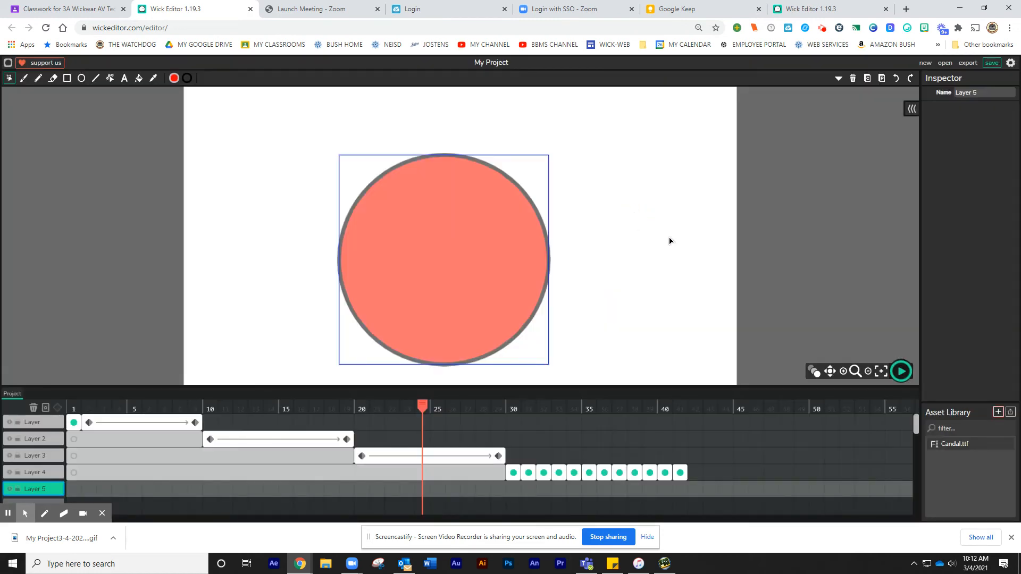
{"action": "left_click", "coordinate": [1011, 414]}
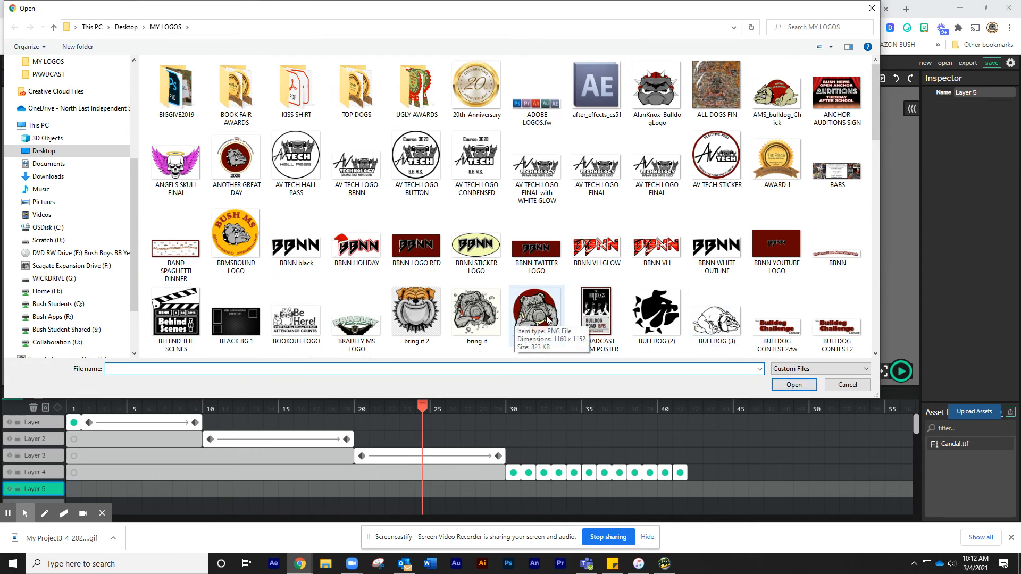
{"action": "left_click", "coordinate": [773, 100]}
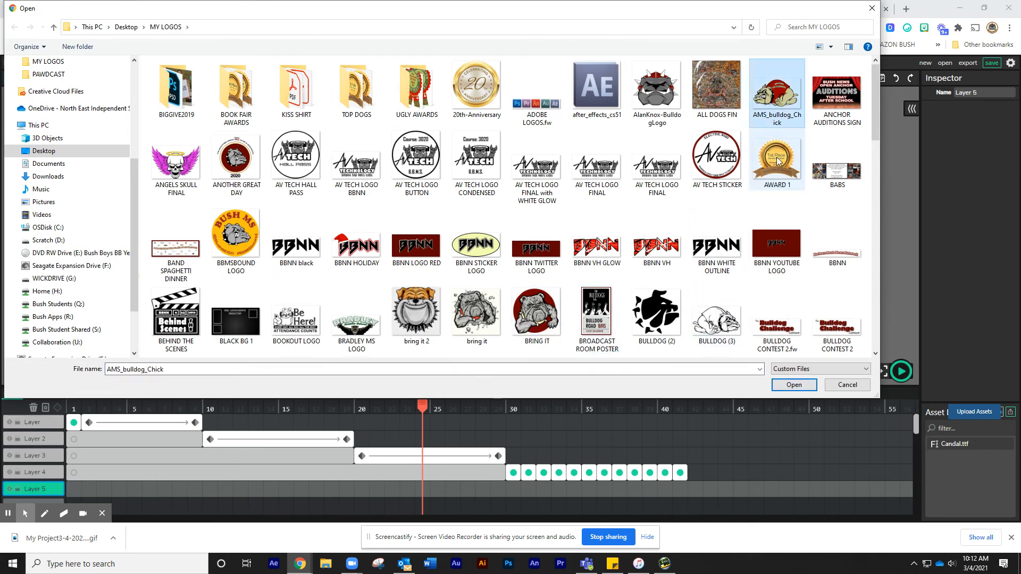
{"action": "left_click", "coordinate": [792, 386]}
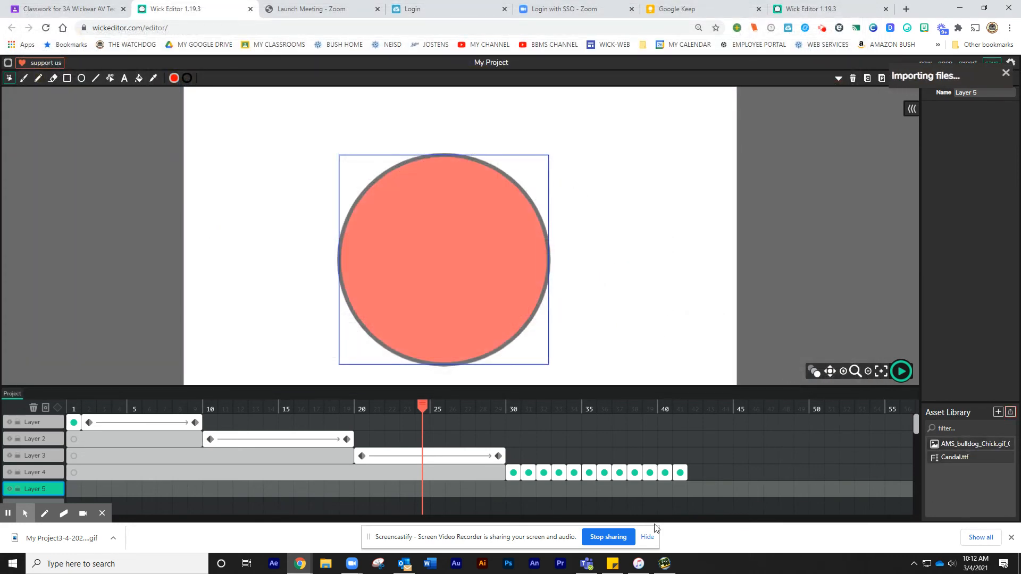
Place the bulldog image on frame 42 of the fifth layer, scale it to about 277 by 172, and position it at the stage's right edge
{"action": "left_click", "coordinate": [695, 488]}
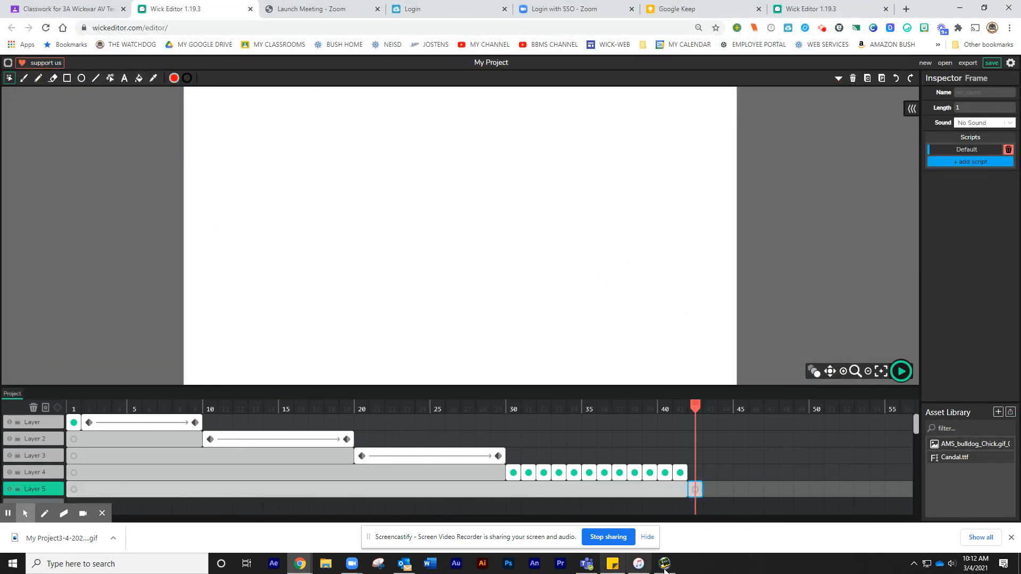
{"action": "left_click_drag", "start_coordinate": [980, 448], "coordinate": [780, 313]}
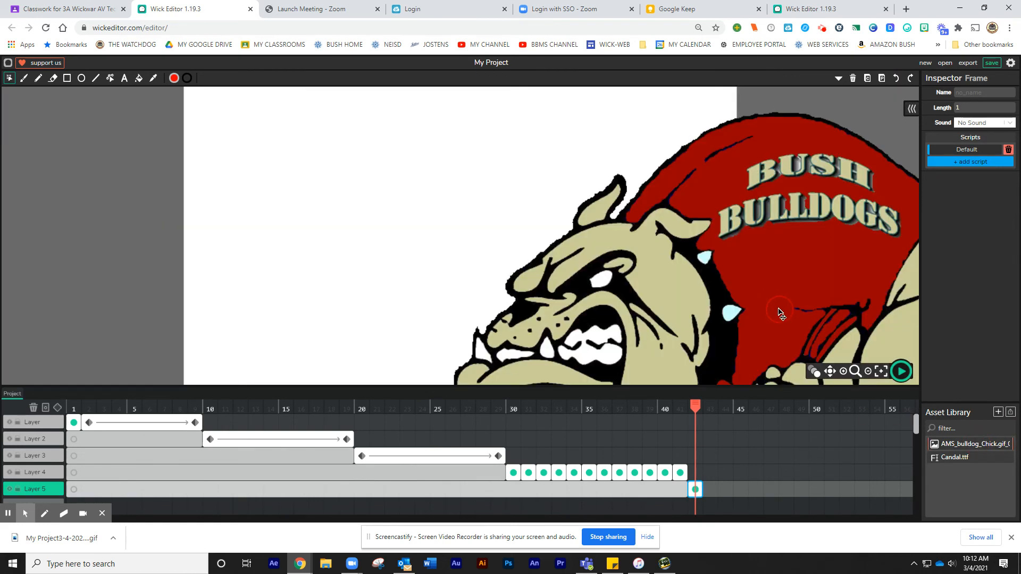
{"action": "left_click_drag", "start_coordinate": [689, 282], "coordinate": [591, 296]}
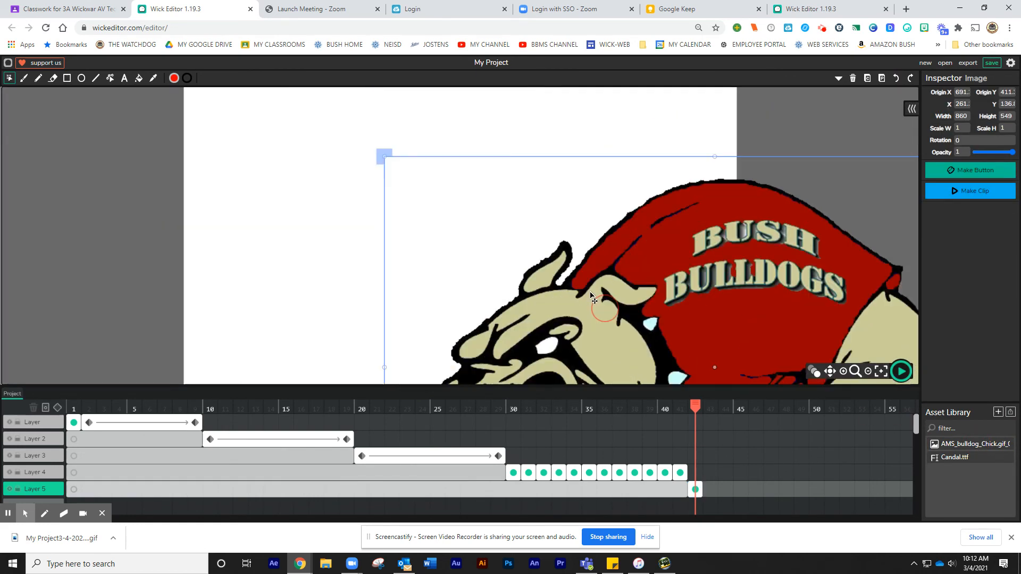
{"action": "left_click_drag", "start_coordinate": [385, 157], "coordinate": [598, 276]}
{"action": "scroll", "coordinate": [653, 281], "scroll_direction": "down", "scroll_amount": 2}
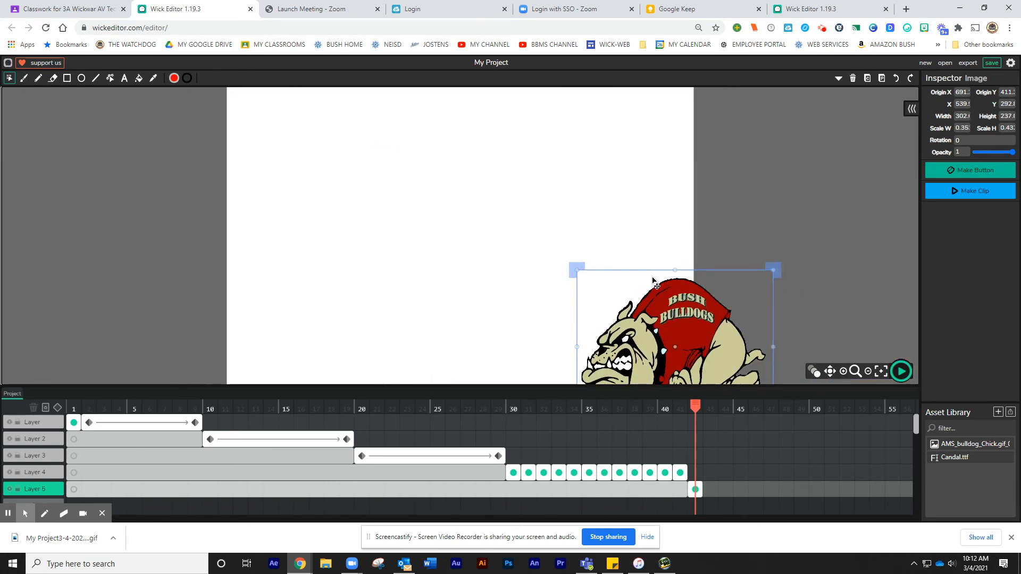
{"action": "scroll", "coordinate": [653, 282], "scroll_direction": "down", "scroll_amount": 2}
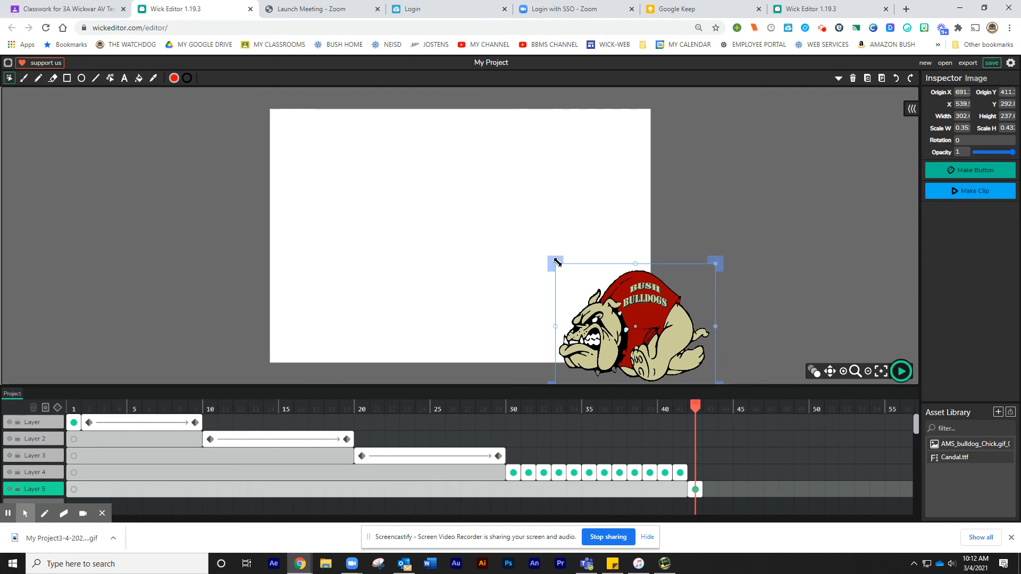
{"action": "left_click_drag", "start_coordinate": [557, 262], "coordinate": [562, 281]}
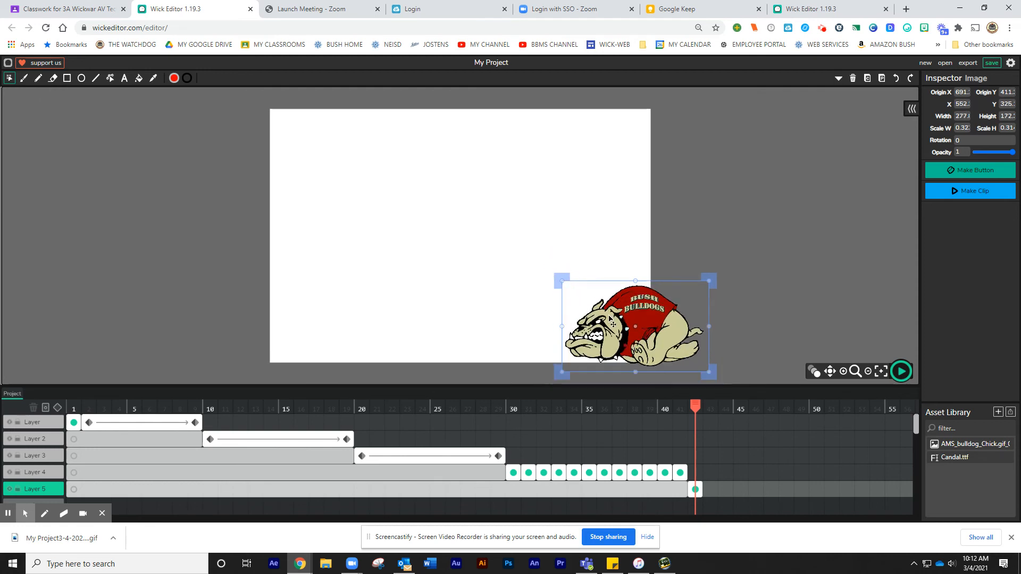
{"action": "left_click_drag", "start_coordinate": [641, 327], "coordinate": [729, 321]}
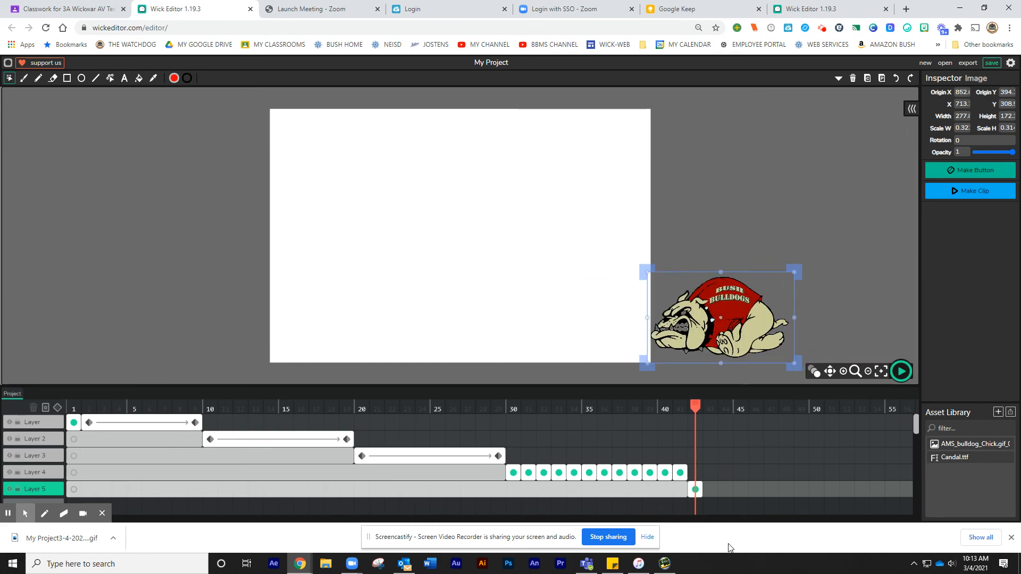
Extend the bulldog frame to 12 frames, add a tween, and move the image past the stage's left edge at frame 53
{"action": "left_click_drag", "start_coordinate": [702, 486], "coordinate": [866, 514]}
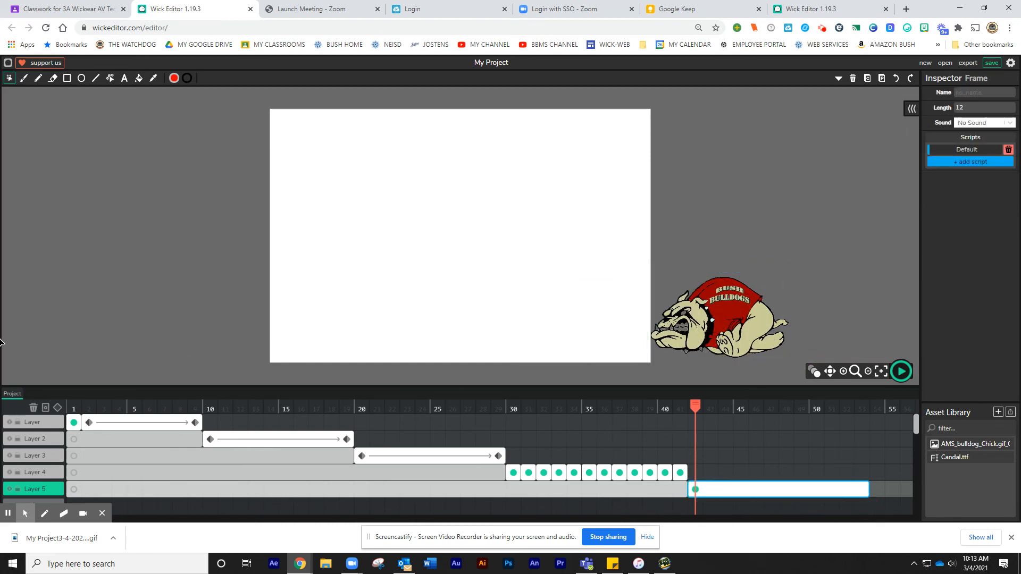
{"action": "left_click", "coordinate": [59, 408]}
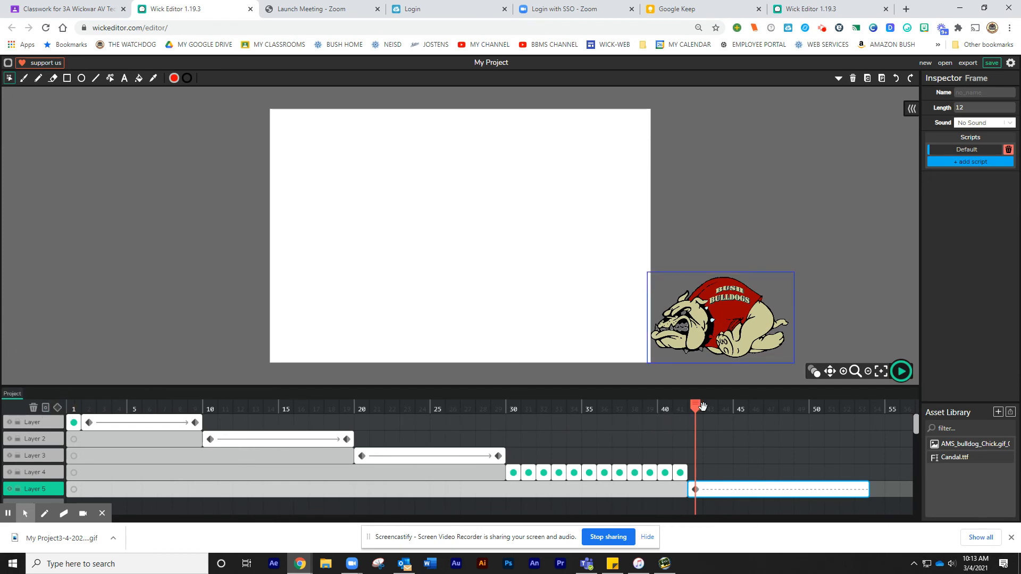
{"action": "left_click_drag", "start_coordinate": [694, 406], "coordinate": [856, 429]}
{"action": "left_click_drag", "start_coordinate": [751, 330], "coordinate": [217, 330]}
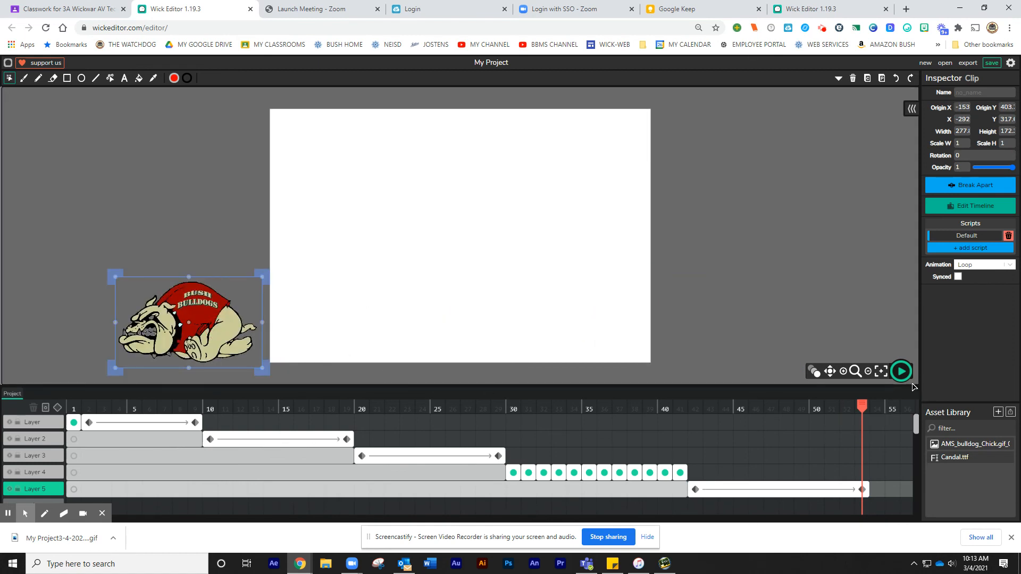
Preview the finished animation and export it as an animated GIF
{"action": "left_click", "coordinate": [900, 371]}
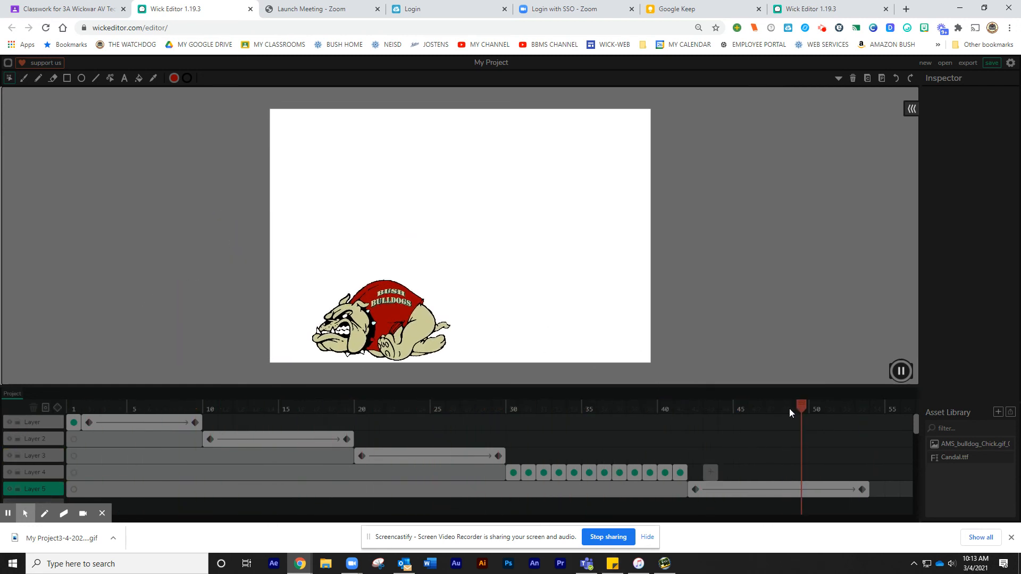
{"action": "left_click", "coordinate": [900, 371]}
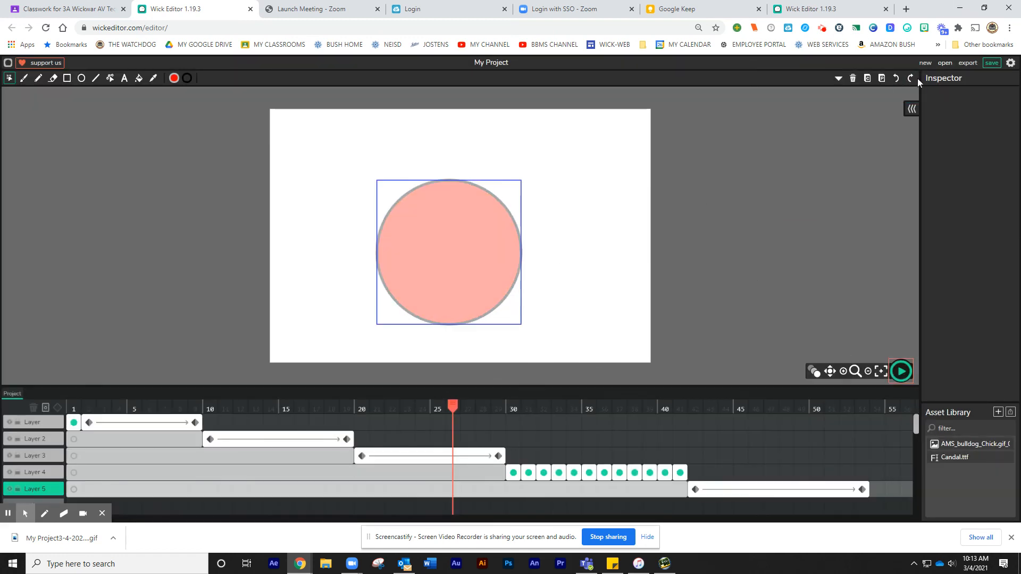
{"action": "left_click", "coordinate": [967, 63]}
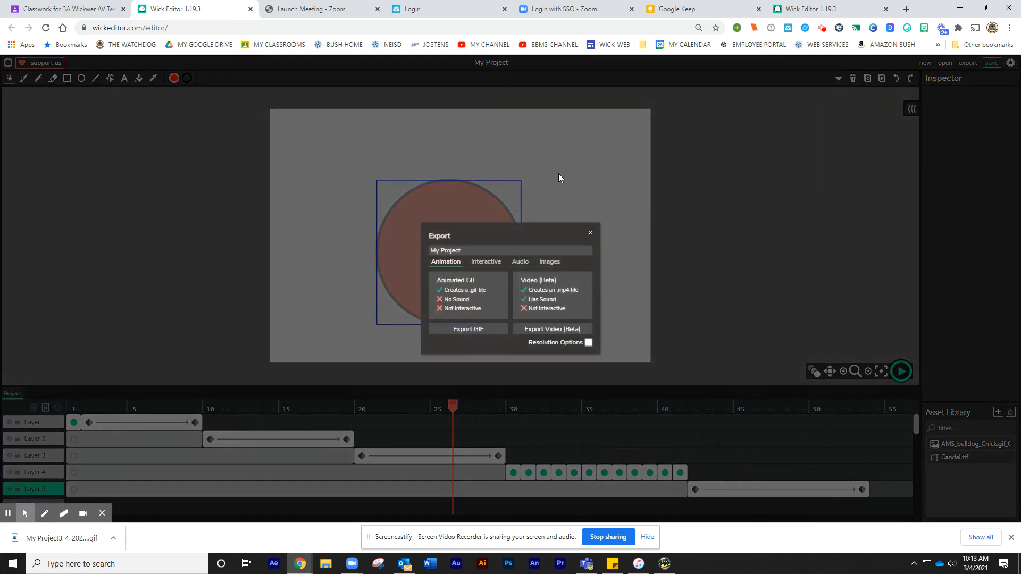
{"action": "left_click", "coordinate": [464, 330]}
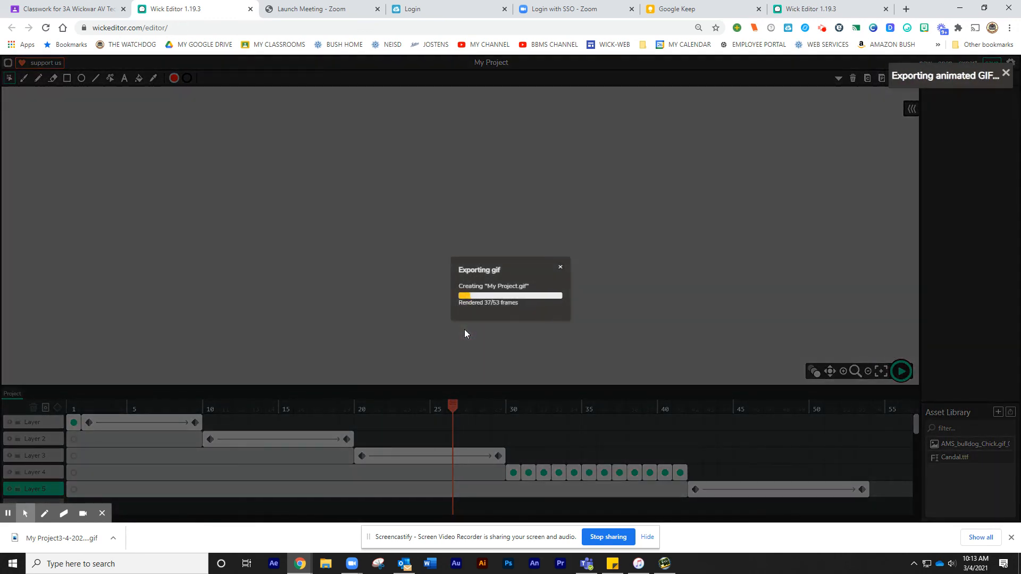